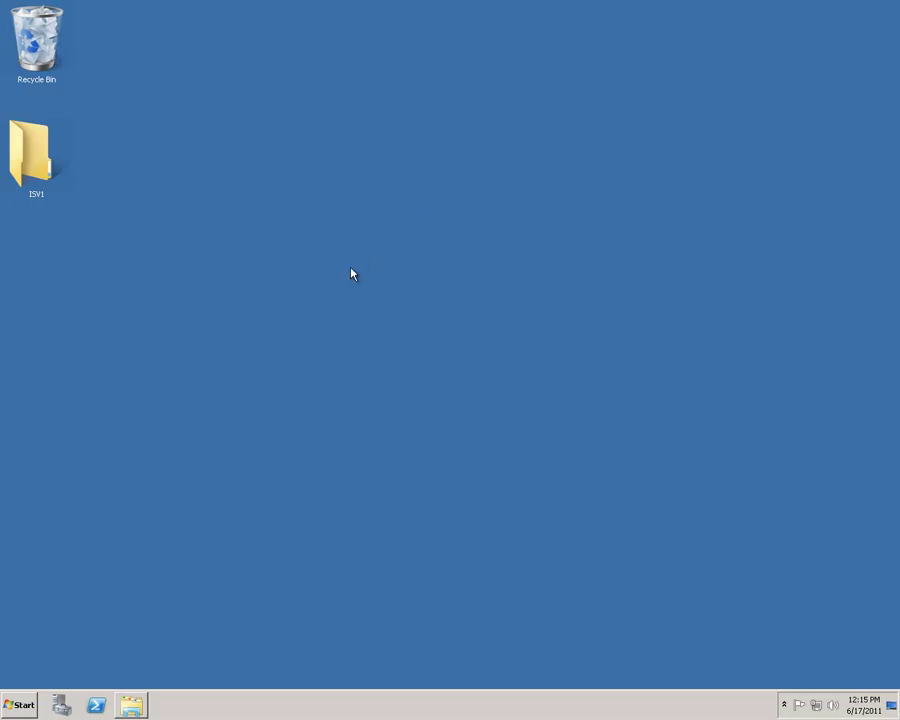
# - Bring back the New Volume (F:) window and open the CD folder maximized
pyautogui.click(133, 706)
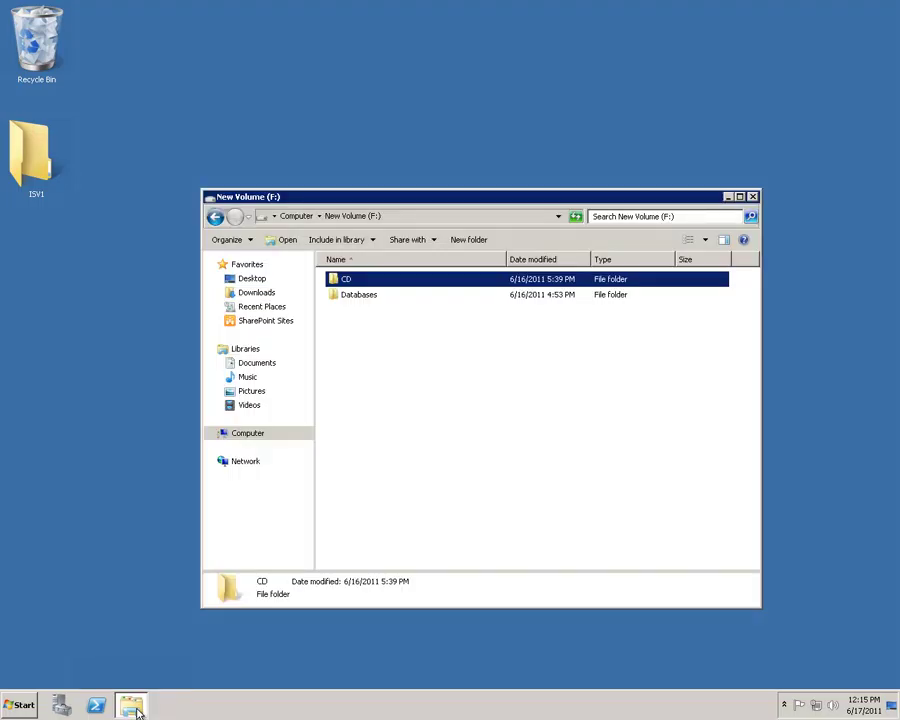
pyautogui.click(416, 436)
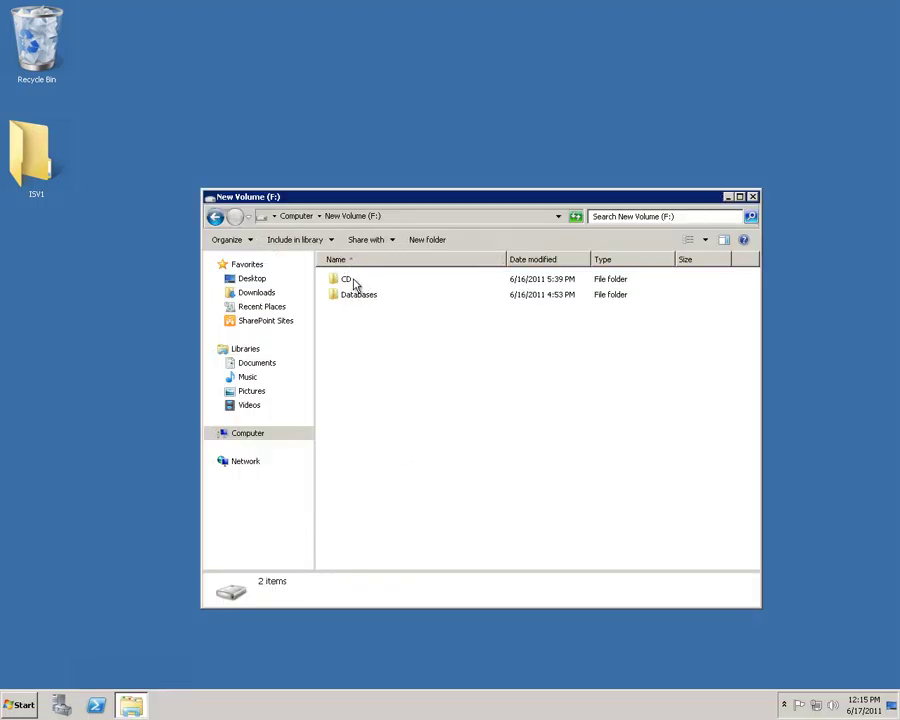
pyautogui.doubleClick(352, 284)
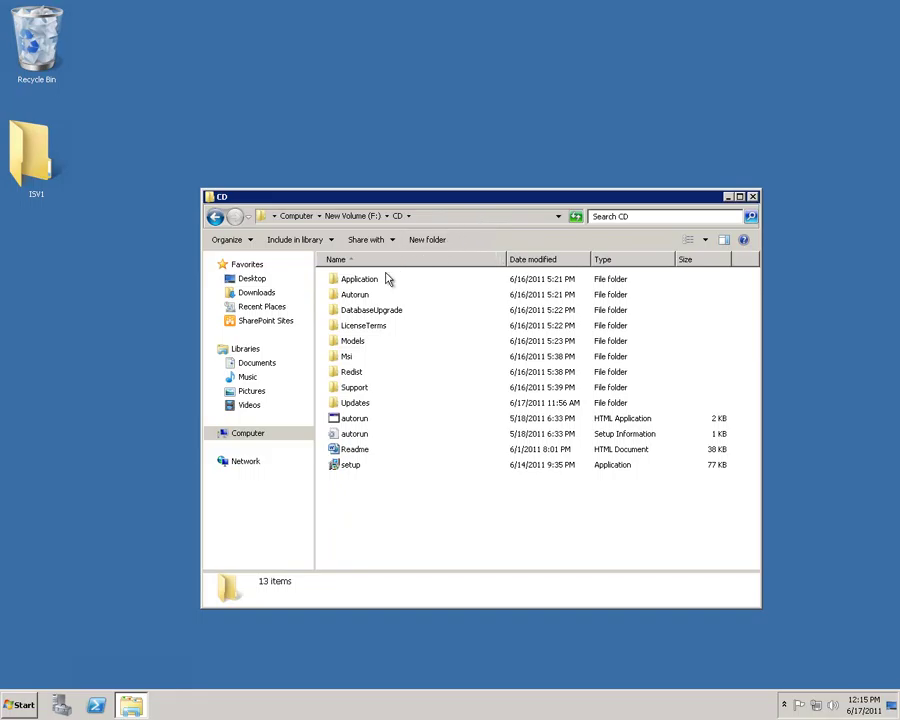
pyautogui.doubleClick(459, 200)
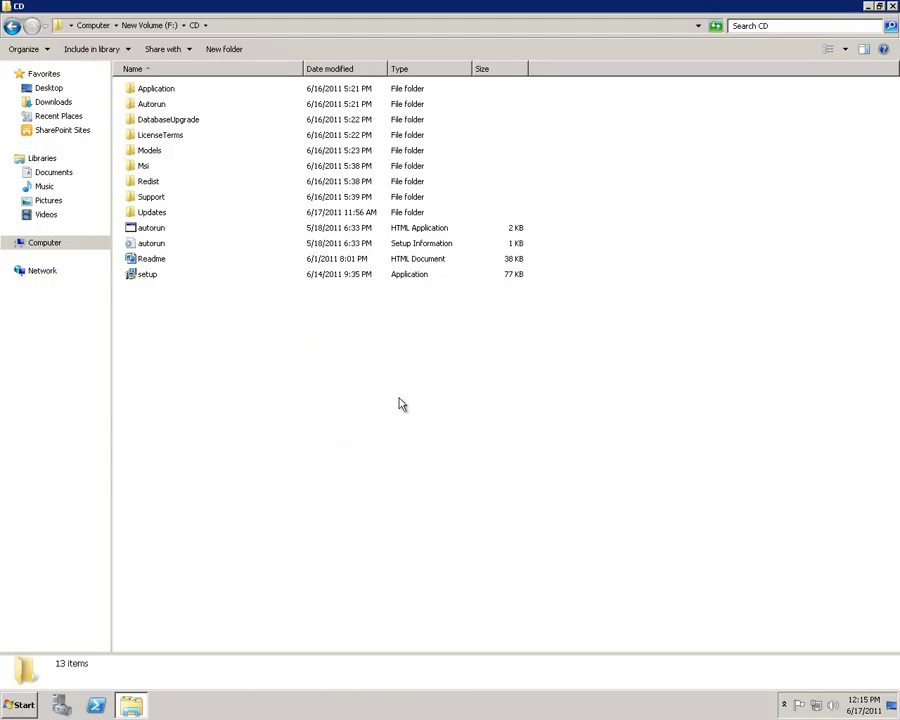
# - Browse the Application, DatabaseUpgrade and LicenseTerms subfolders, returning to CD after each
pyautogui.doubleClick(170, 93)
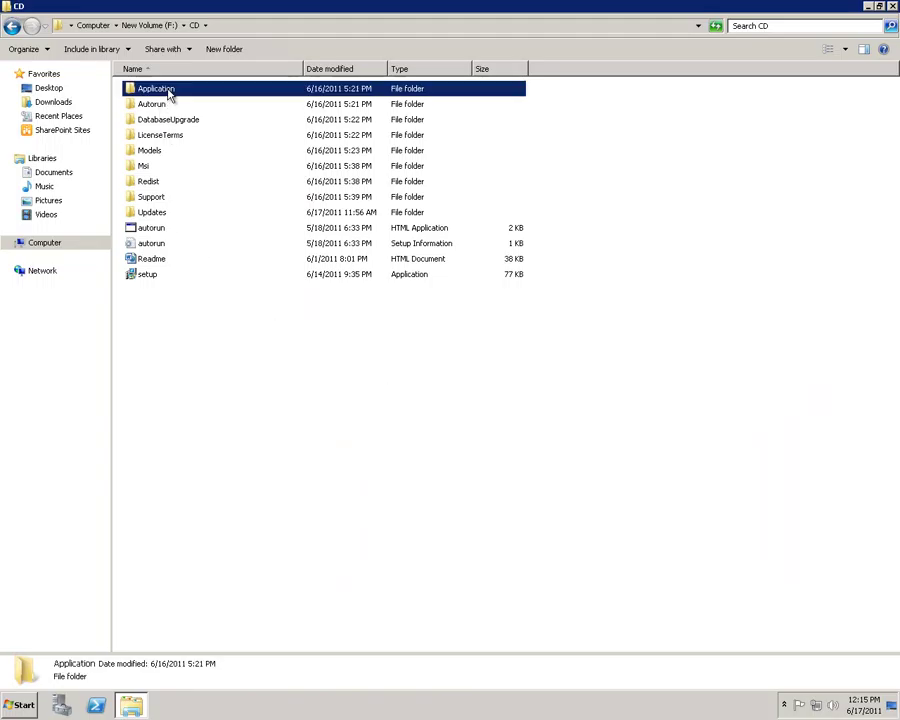
pyautogui.click(12, 25)
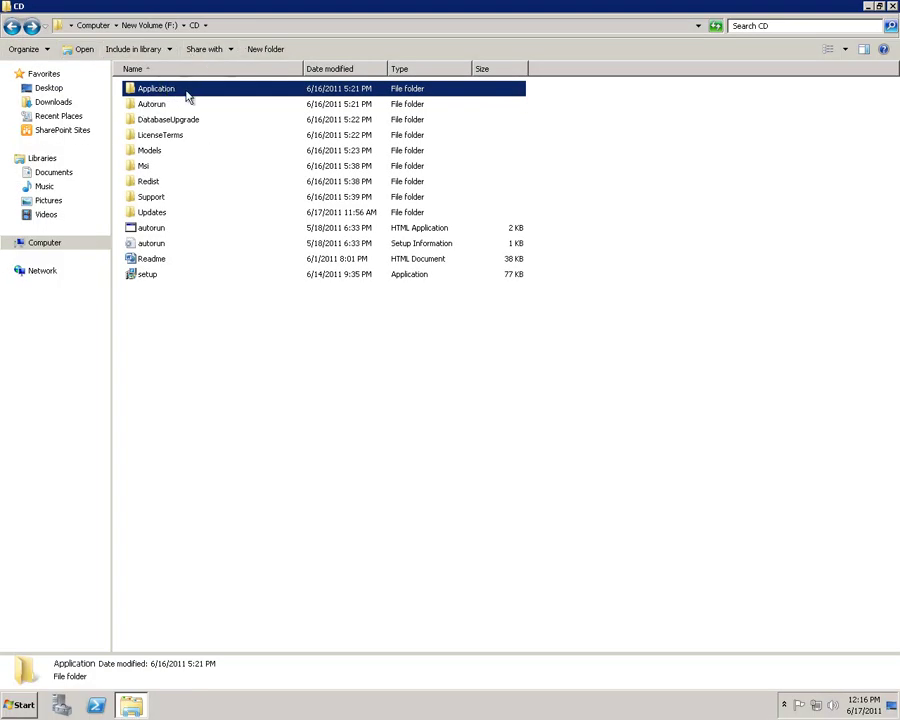
pyautogui.click(173, 108)
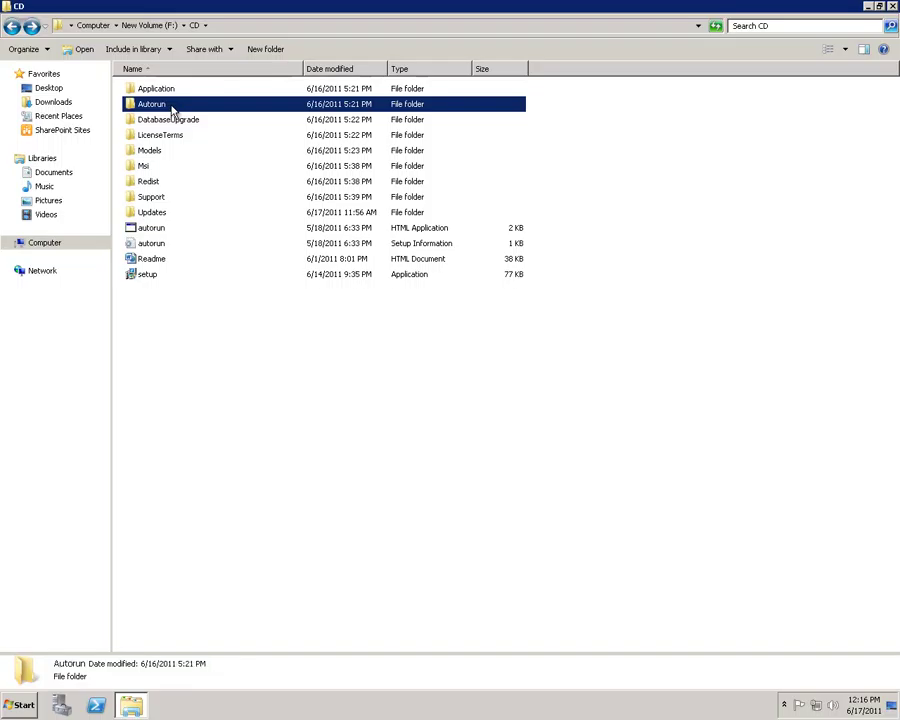
pyautogui.click(194, 125)
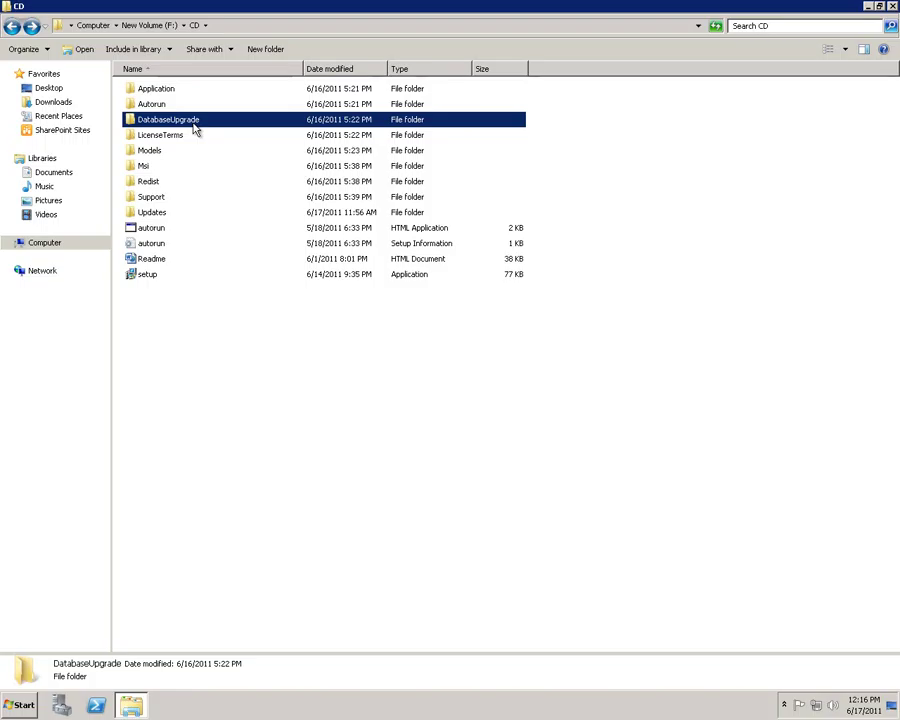
pyautogui.doubleClick(194, 125)
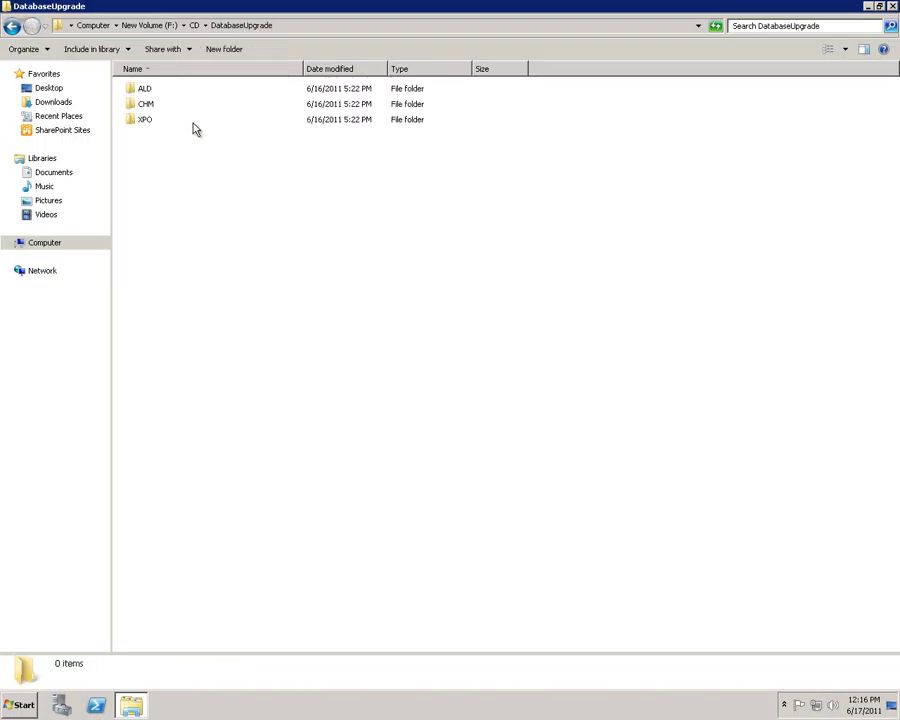
pyautogui.click(12, 25)
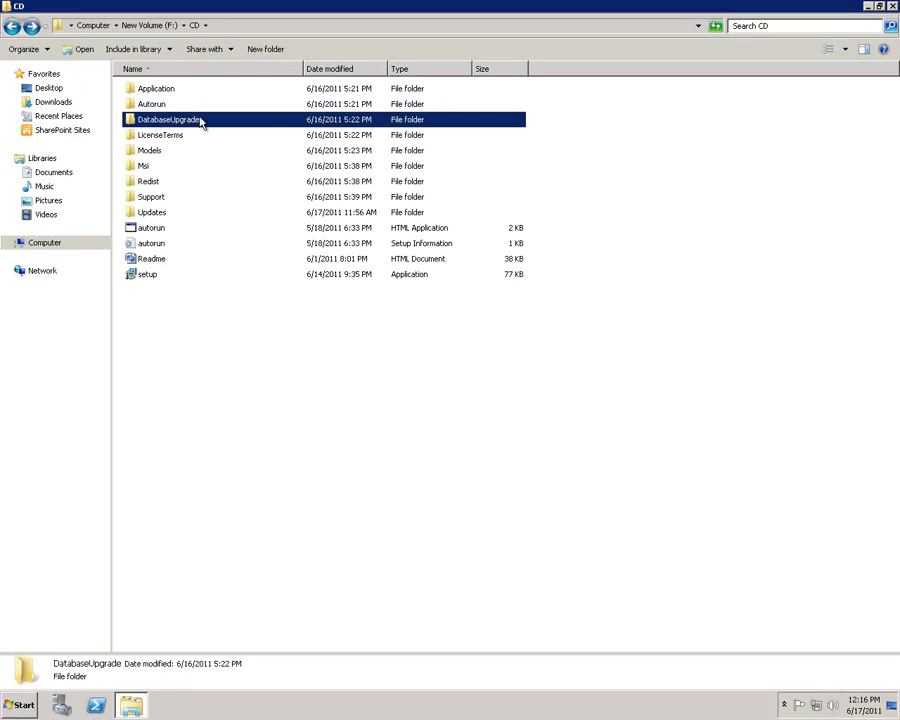
pyautogui.click(199, 140)
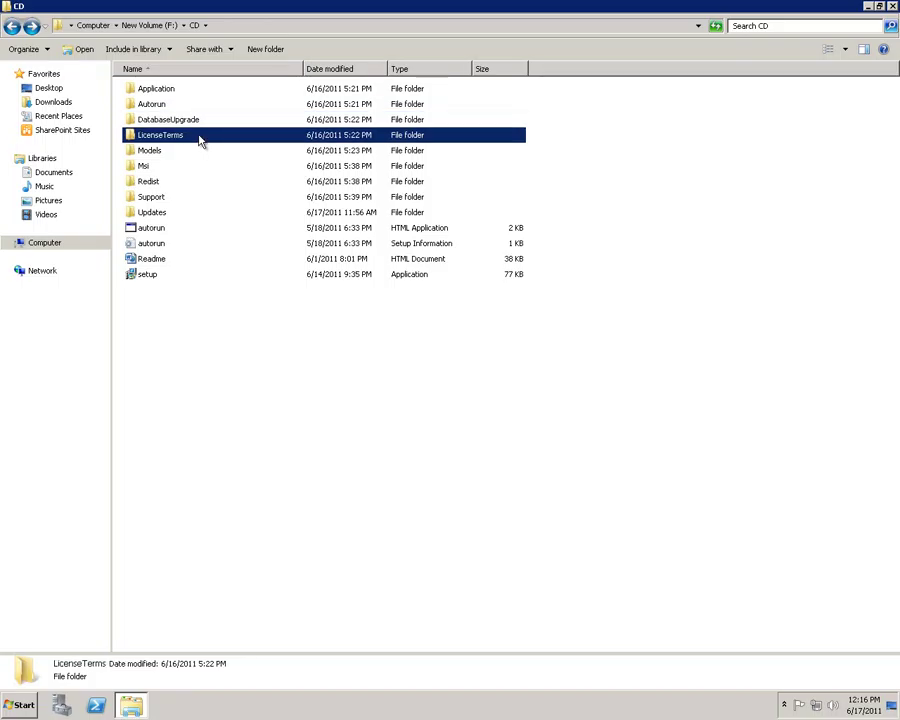
pyautogui.doubleClick(199, 140)
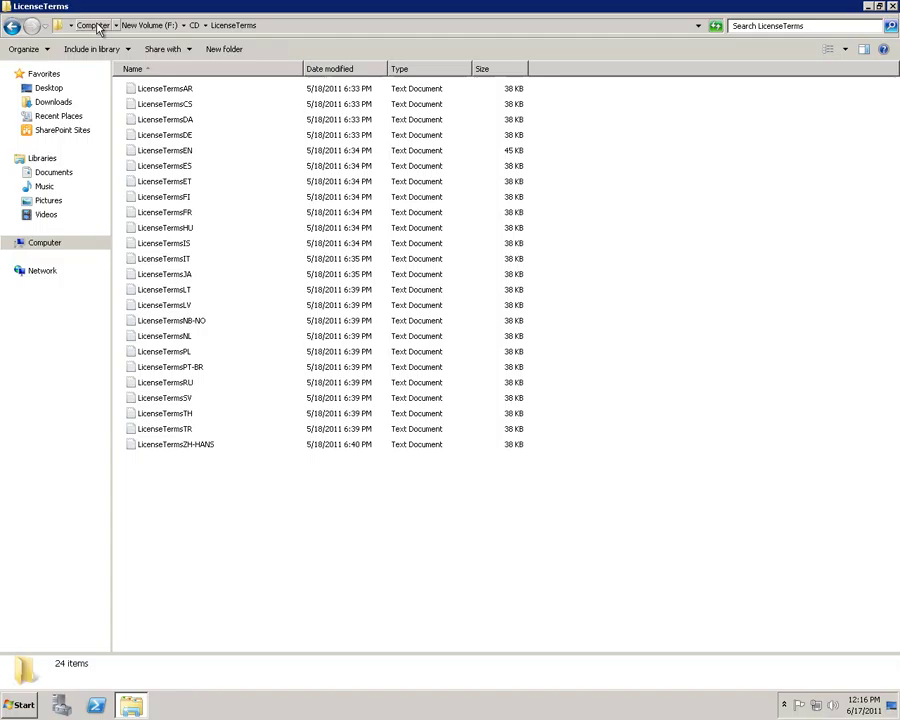
pyautogui.click(11, 27)
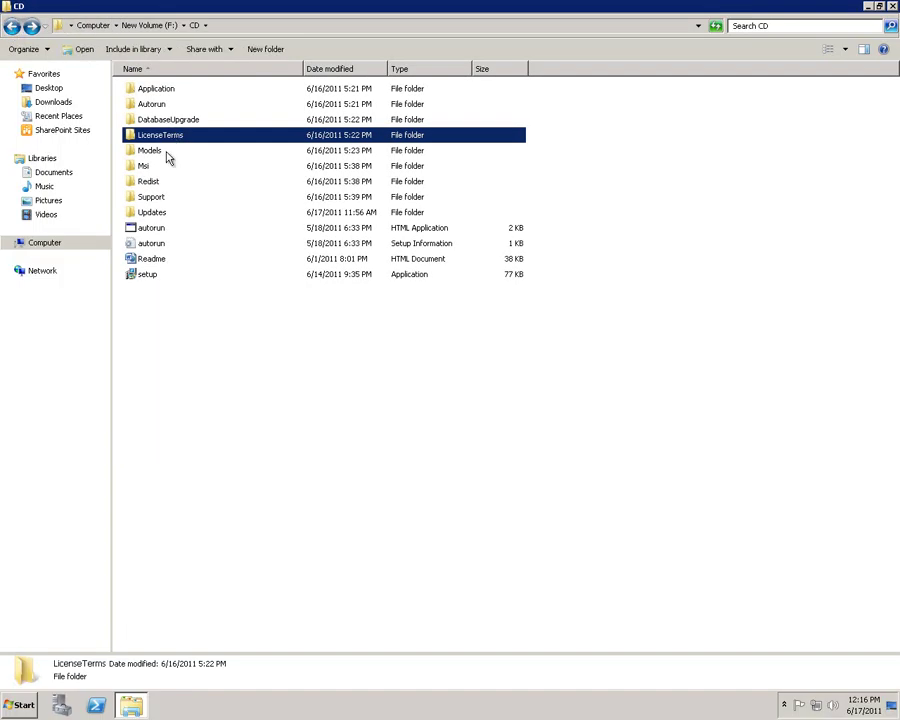
# - Open Models, then check Foundation.axmodel inside the Standard folder and return
pyautogui.doubleClick(165, 152)
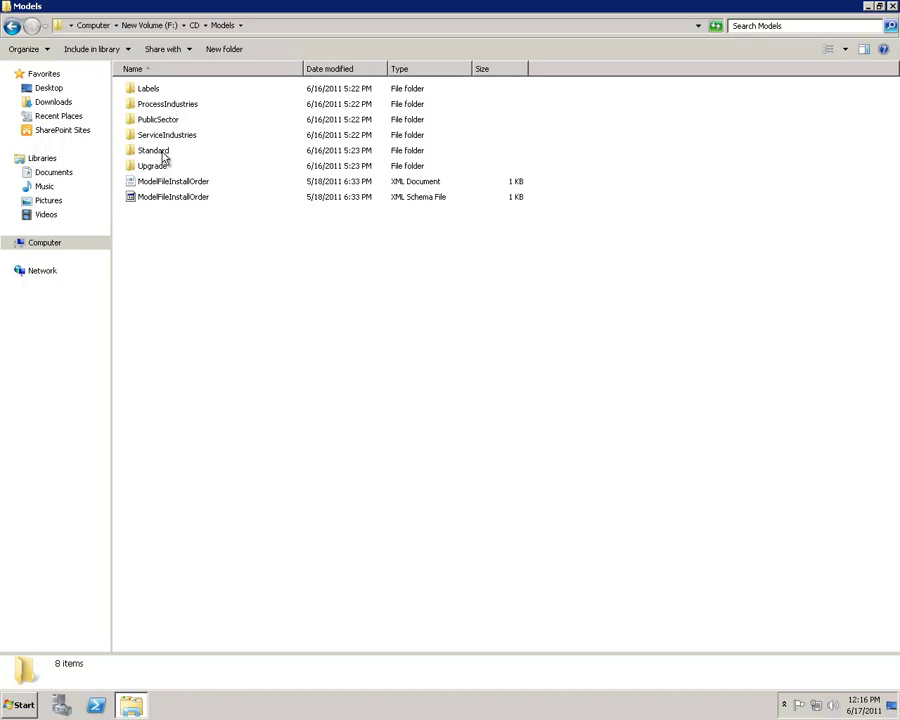
pyautogui.click(162, 153)
pyautogui.doubleClick(162, 156)
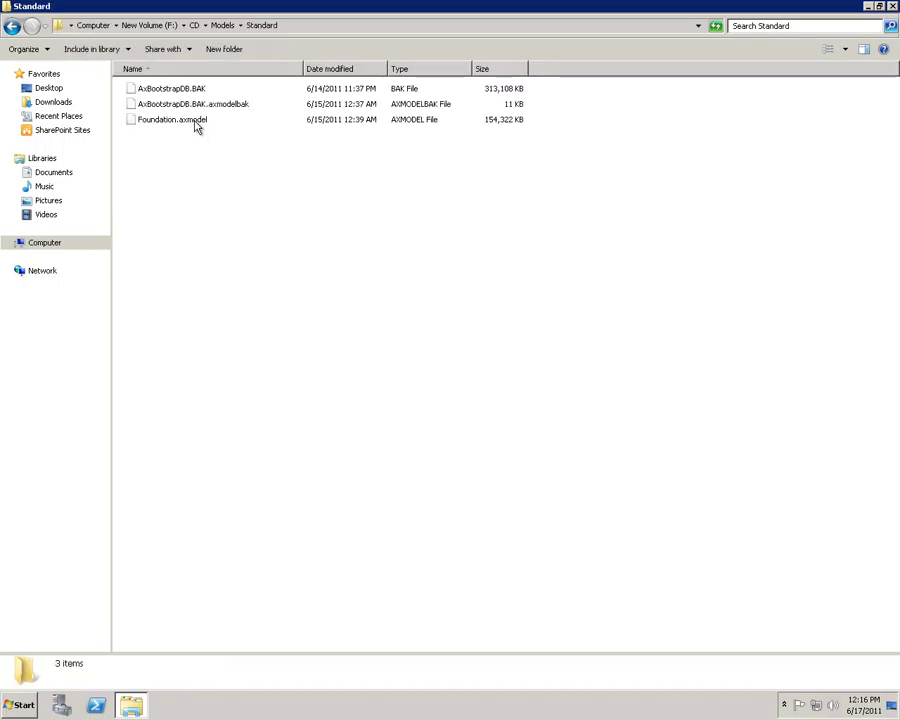
pyautogui.click(193, 120)
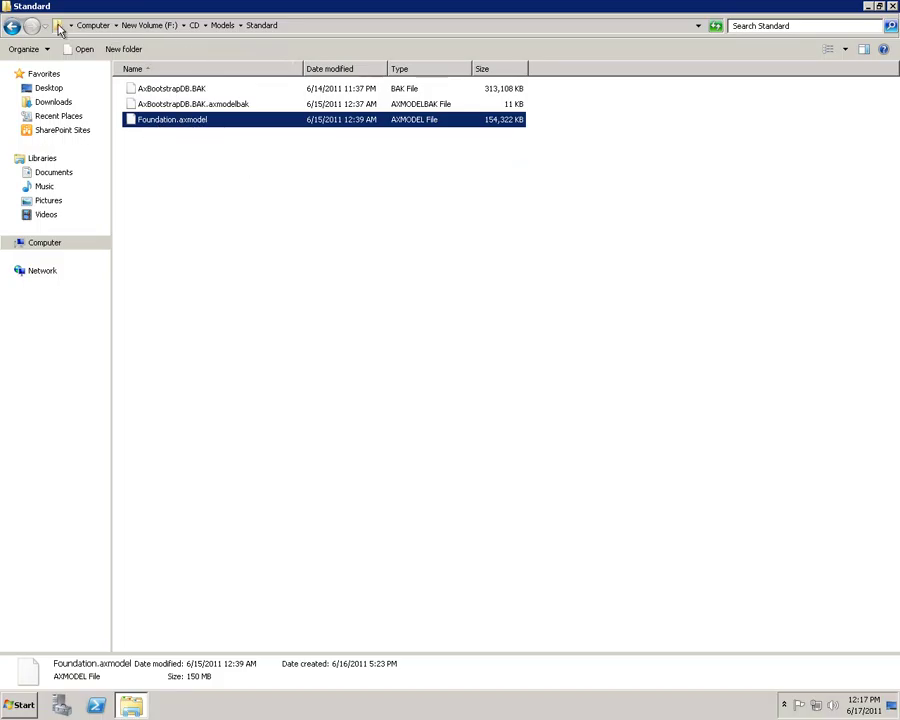
pyautogui.click(12, 26)
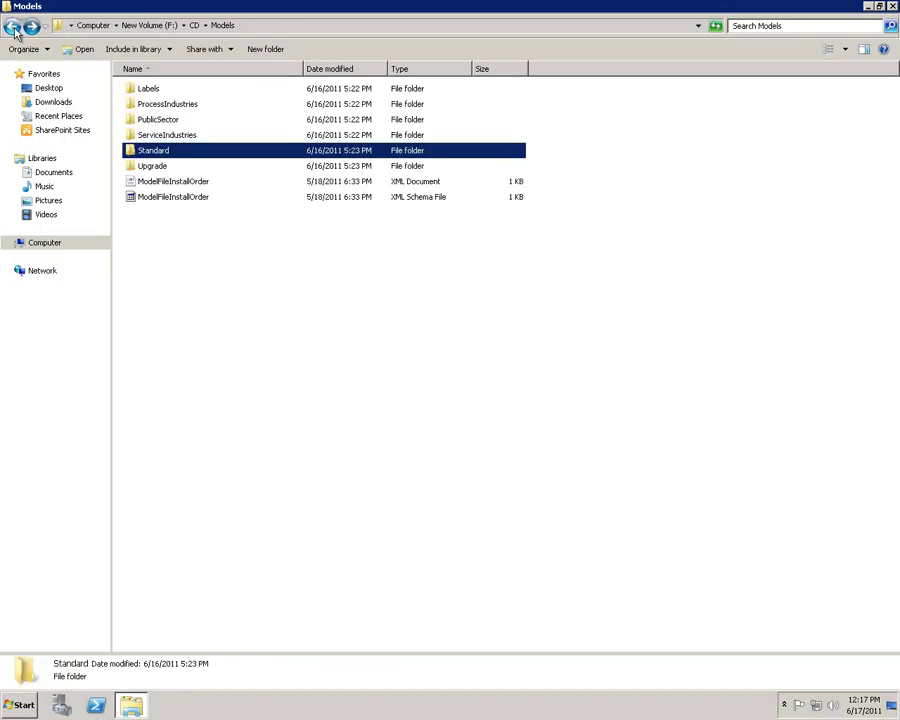
# - Check PublicSector.axmodel inside the PublicSector folder and return to Models
pyautogui.click(181, 107)
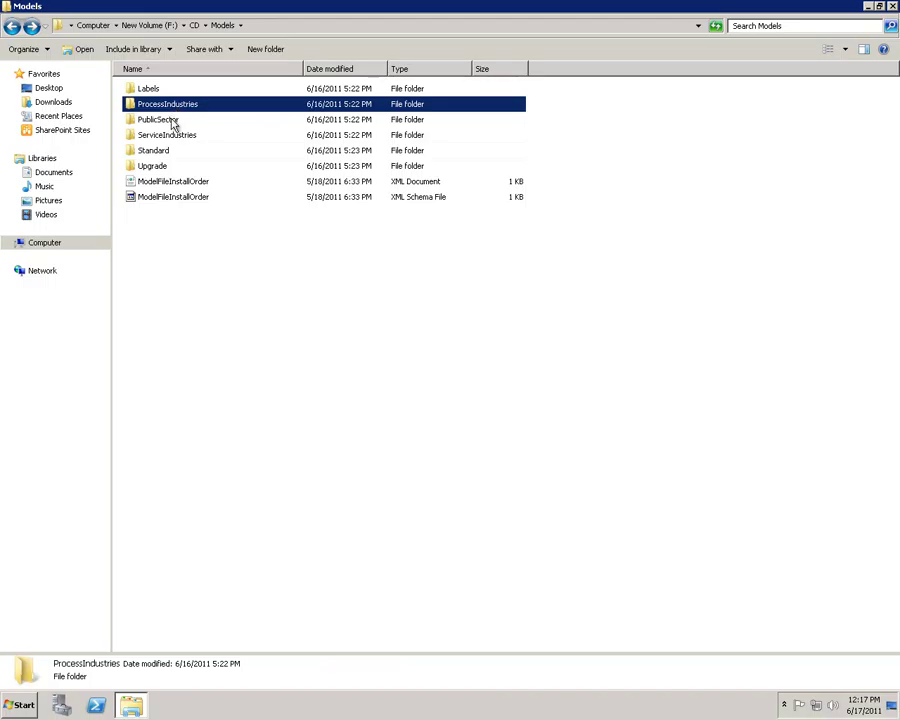
pyautogui.click(175, 120)
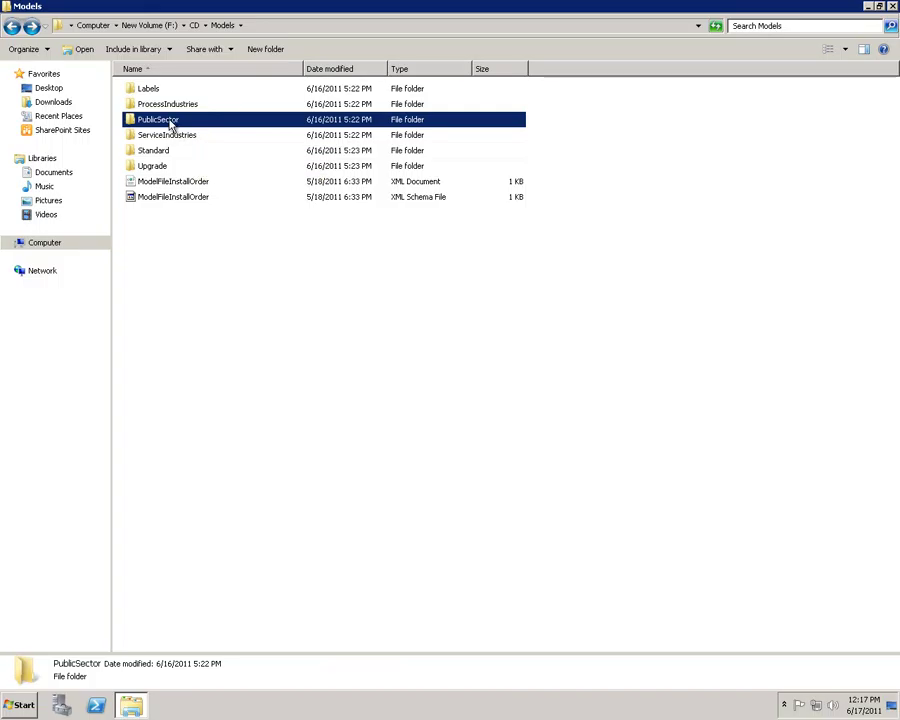
pyautogui.doubleClick(171, 125)
pyautogui.click(205, 92)
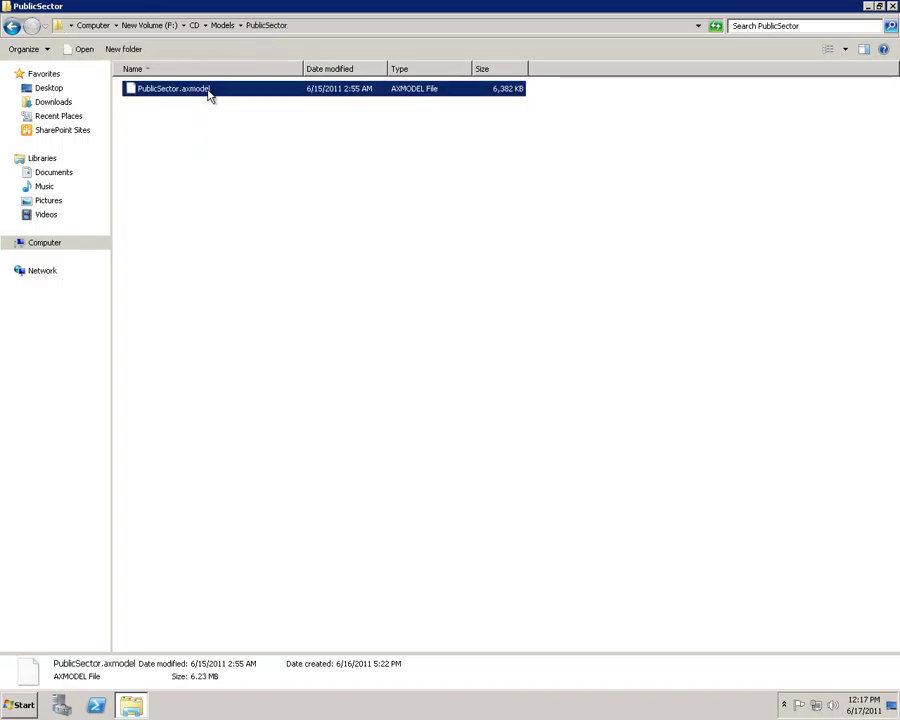
pyautogui.click(13, 26)
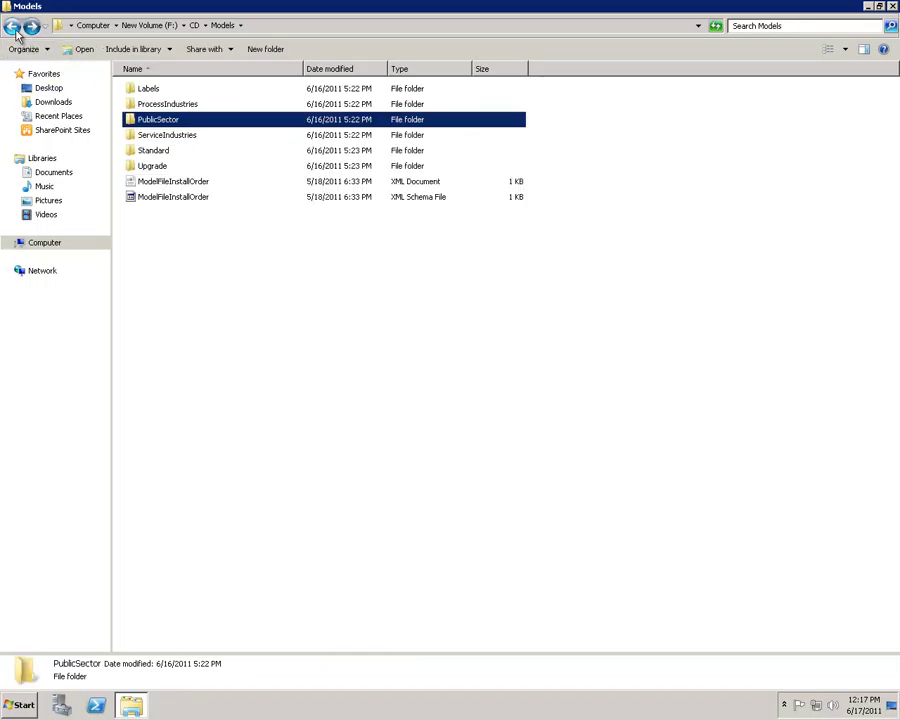
# - Look inside the CD's Msi folder and return to the CD listing
pyautogui.click(13, 26)
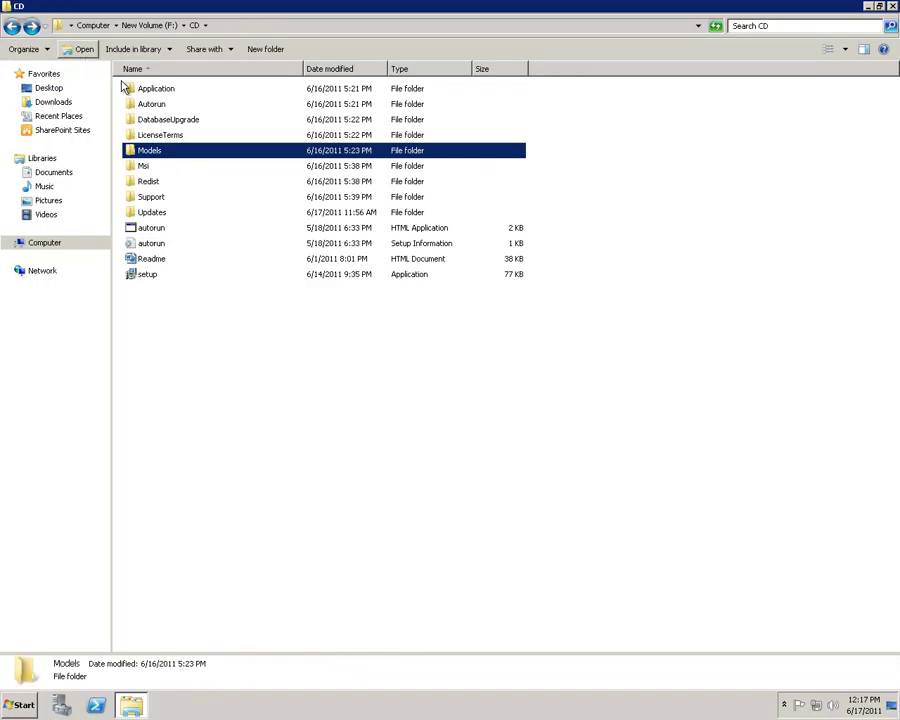
pyautogui.doubleClick(155, 168)
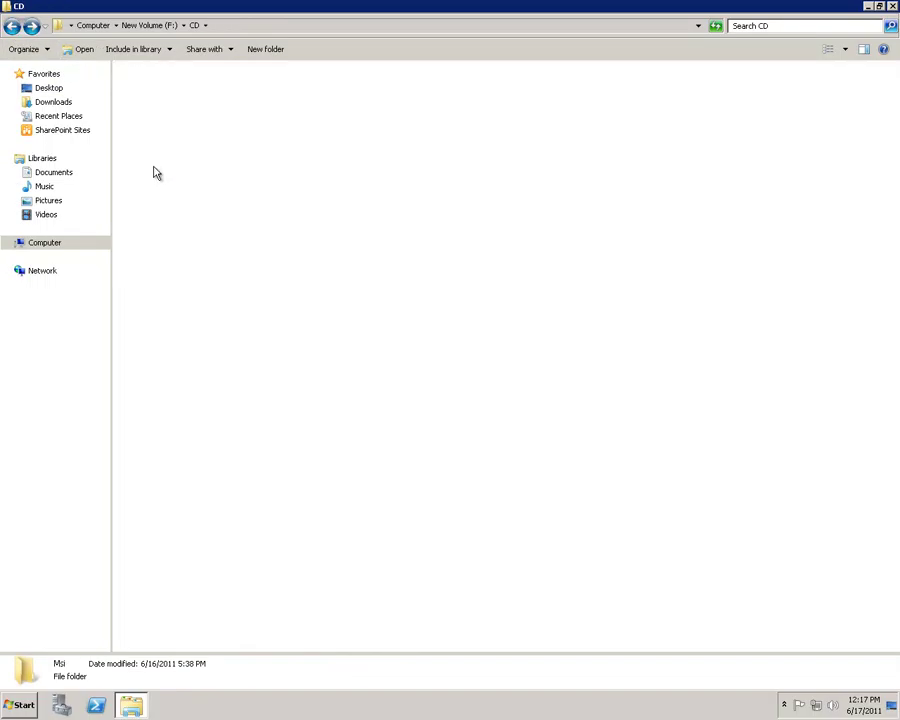
pyautogui.click(13, 27)
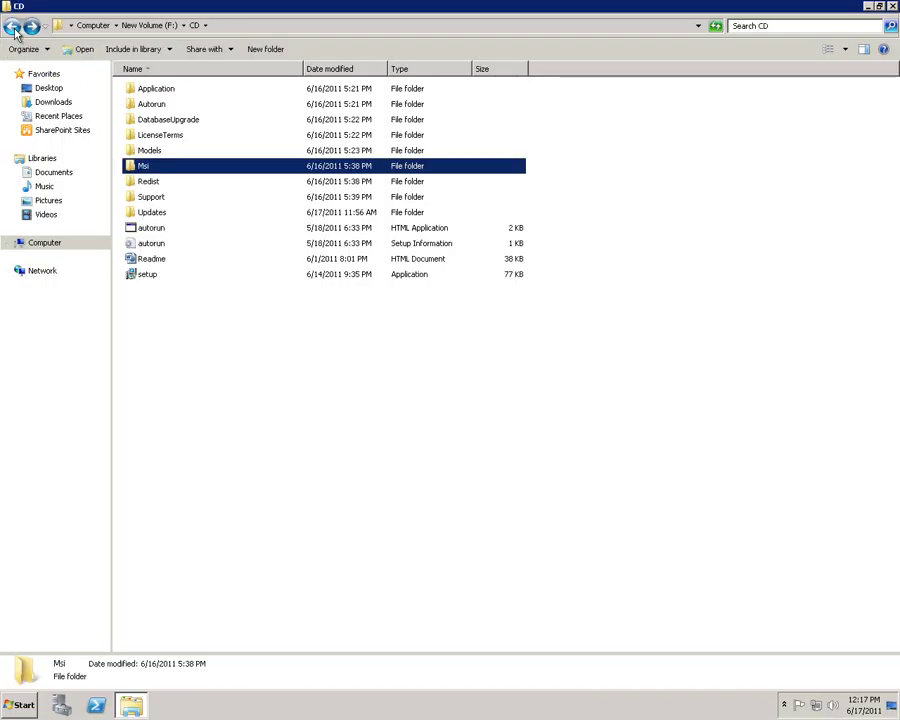
# - Review the Redist, Support and Updates folders, then restore down to reveal desktop ISV1
pyautogui.click(166, 184)
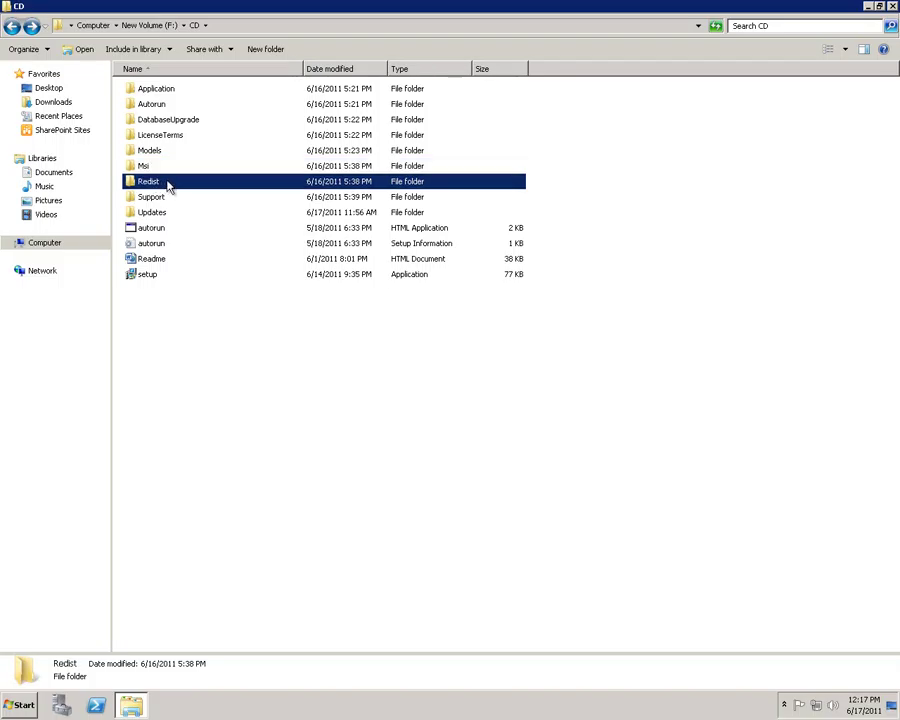
pyautogui.click(174, 200)
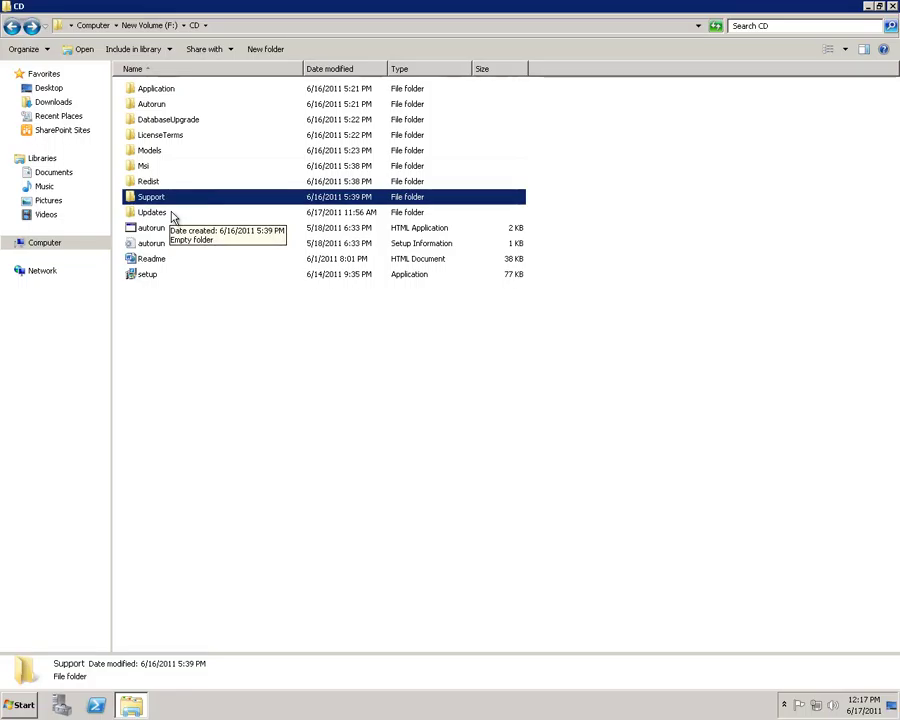
pyautogui.click(172, 216)
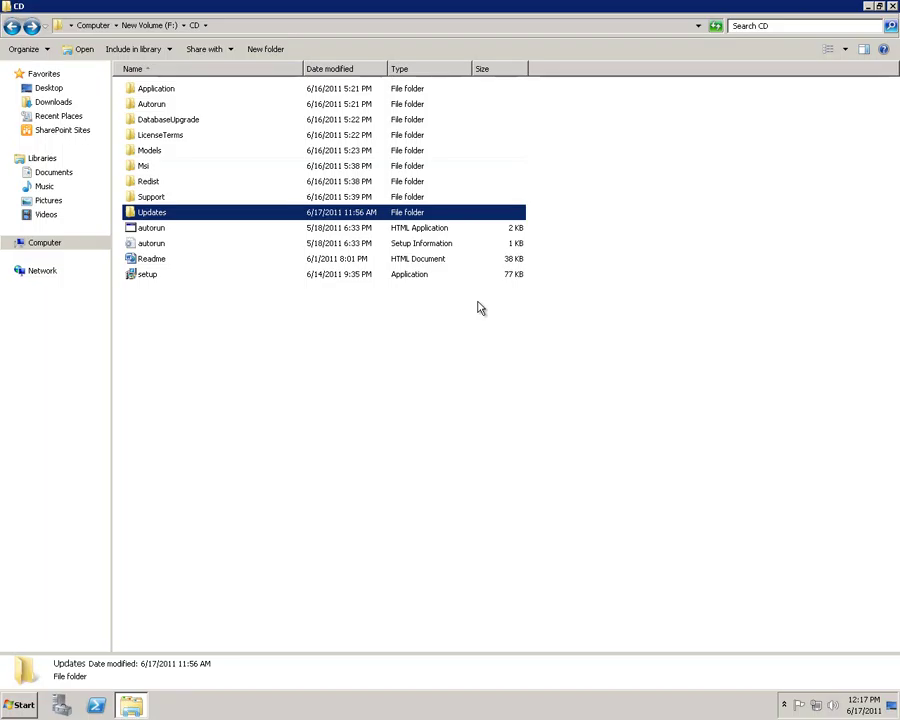
pyautogui.click(879, 7)
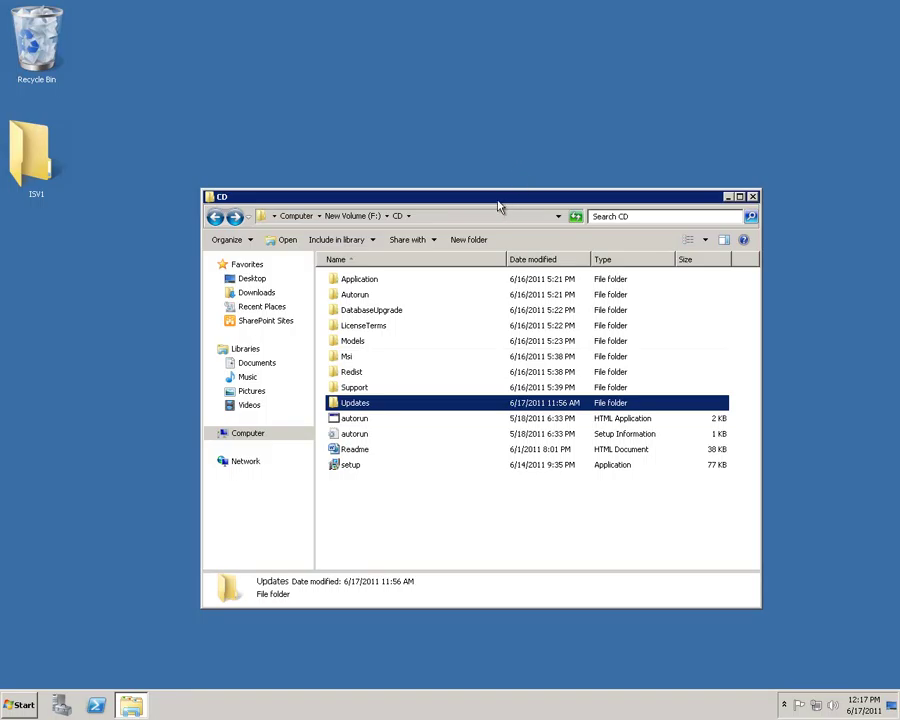
pyautogui.click(33, 165)
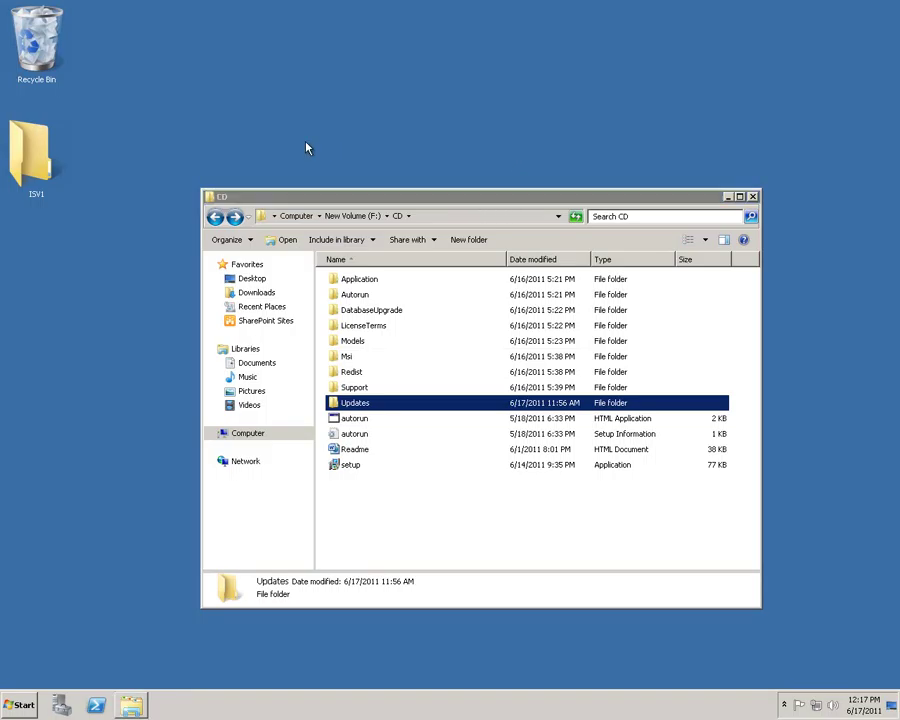
pyautogui.doubleClick(33, 165)
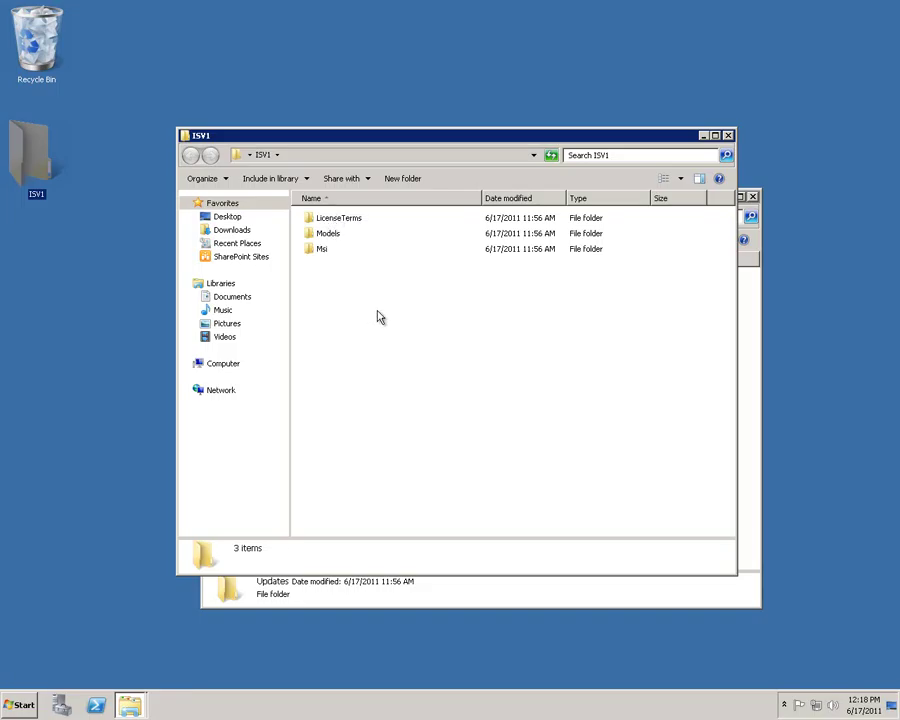
pyautogui.doubleClick(357, 220)
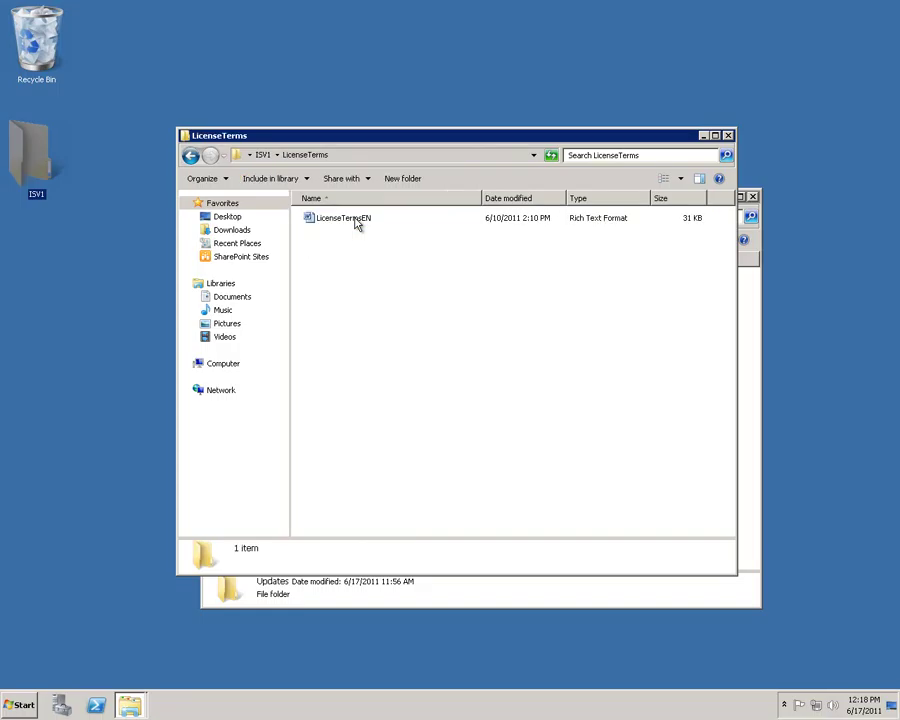
pyautogui.click(357, 221)
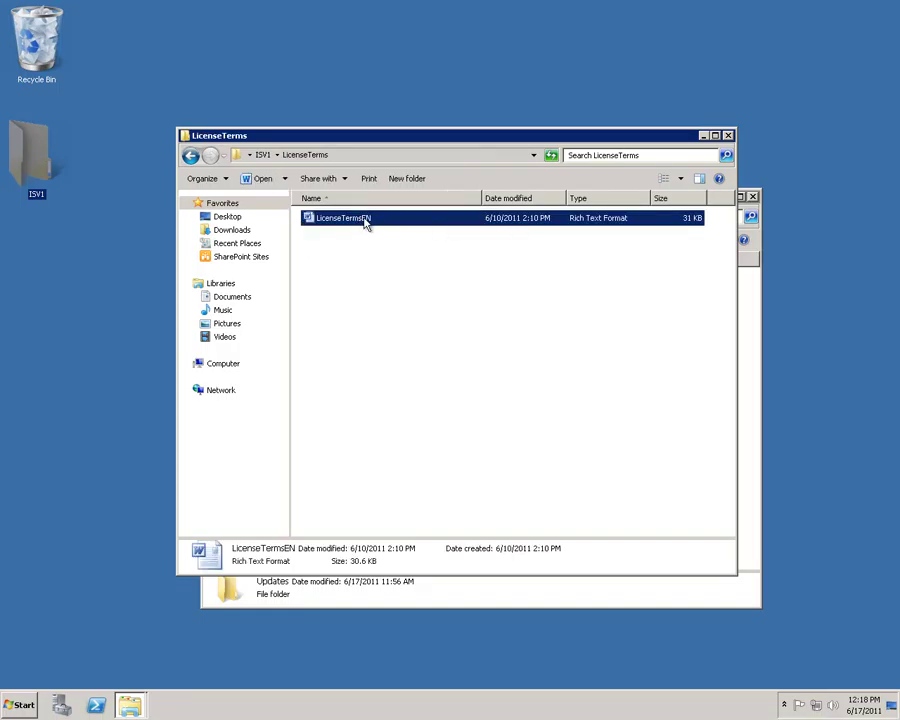
pyautogui.click(263, 155)
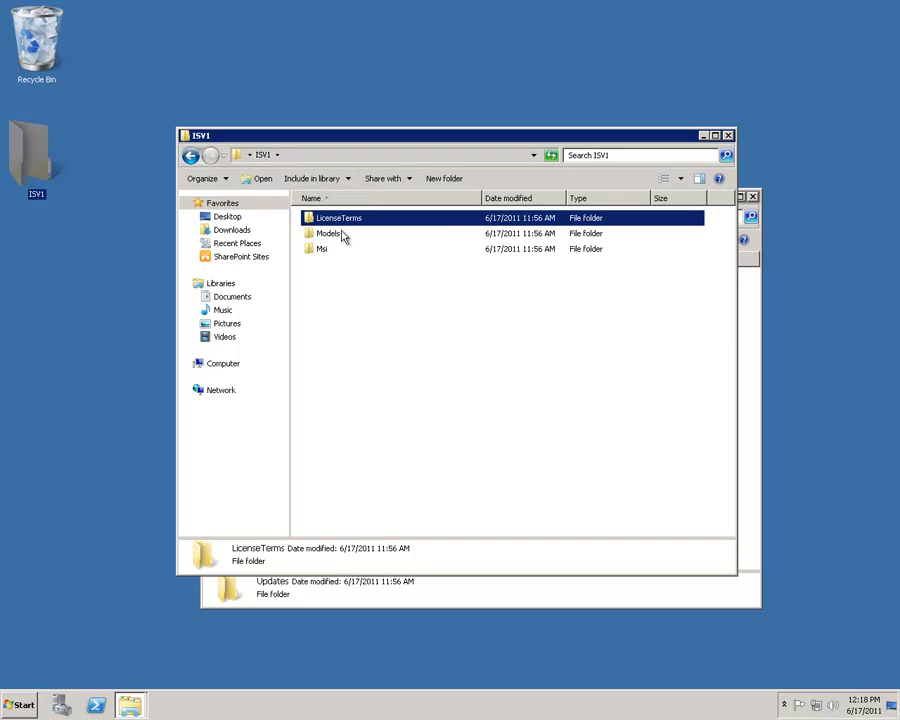
pyautogui.doubleClick(342, 235)
pyautogui.click(330, 221)
pyautogui.doubleClick(330, 220)
pyautogui.click(372, 225)
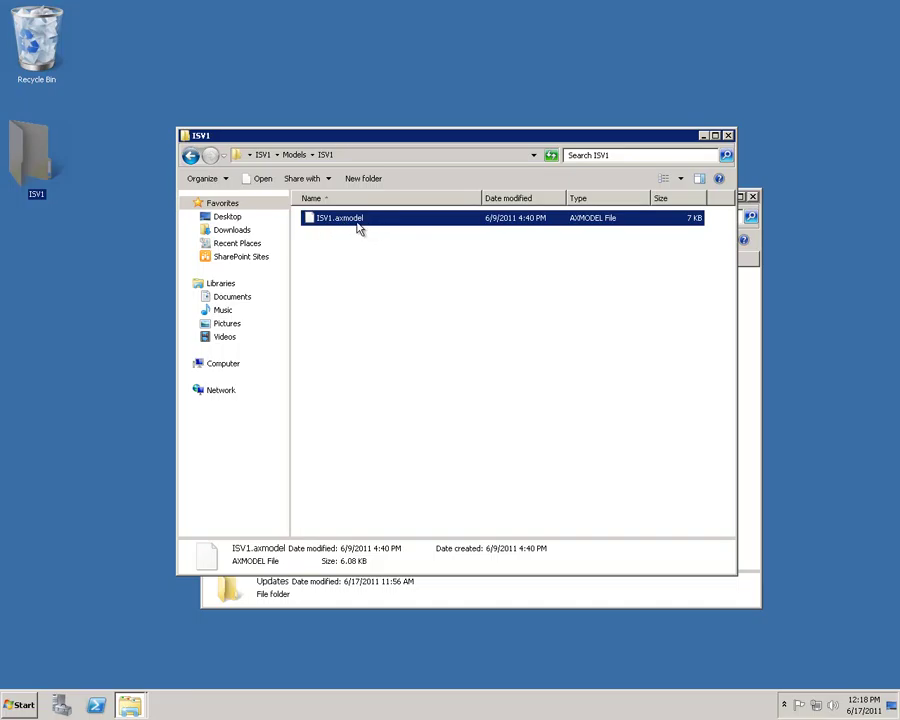
pyautogui.click(292, 156)
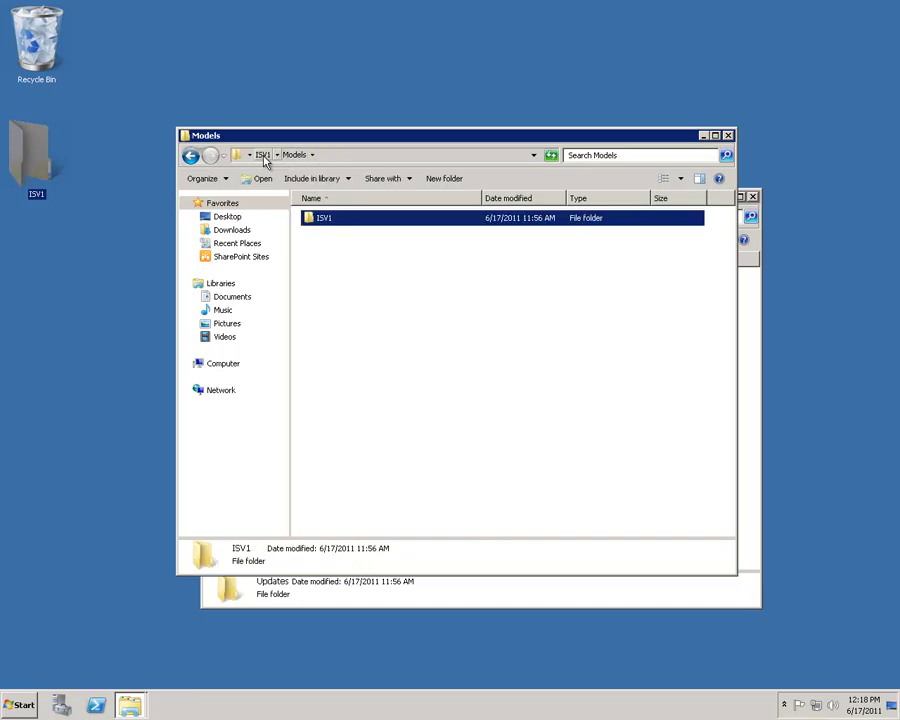
pyautogui.click(263, 156)
pyautogui.doubleClick(322, 251)
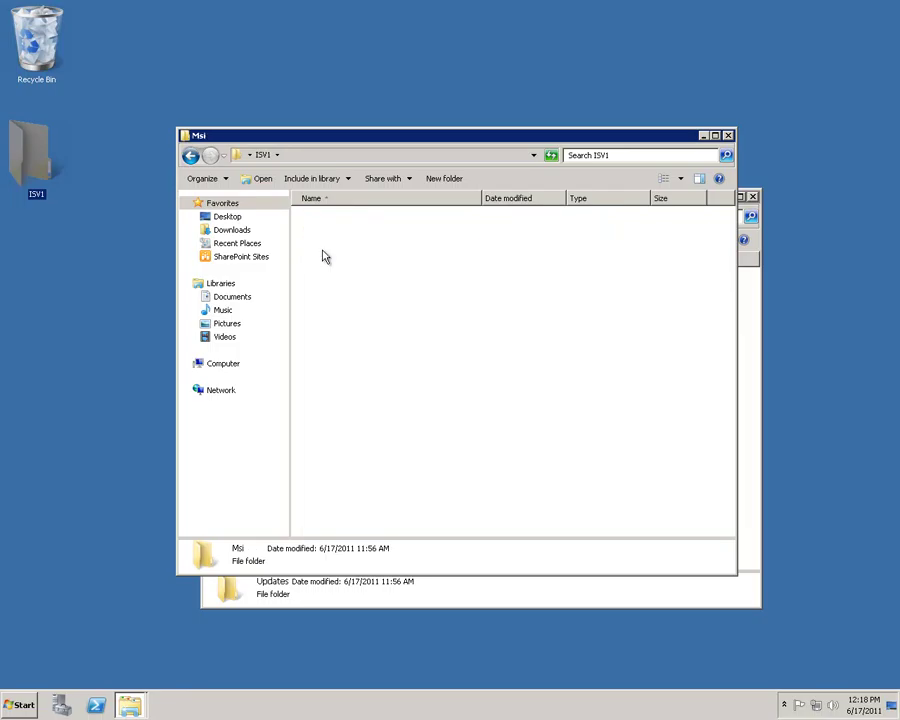
pyautogui.doubleClick(346, 222)
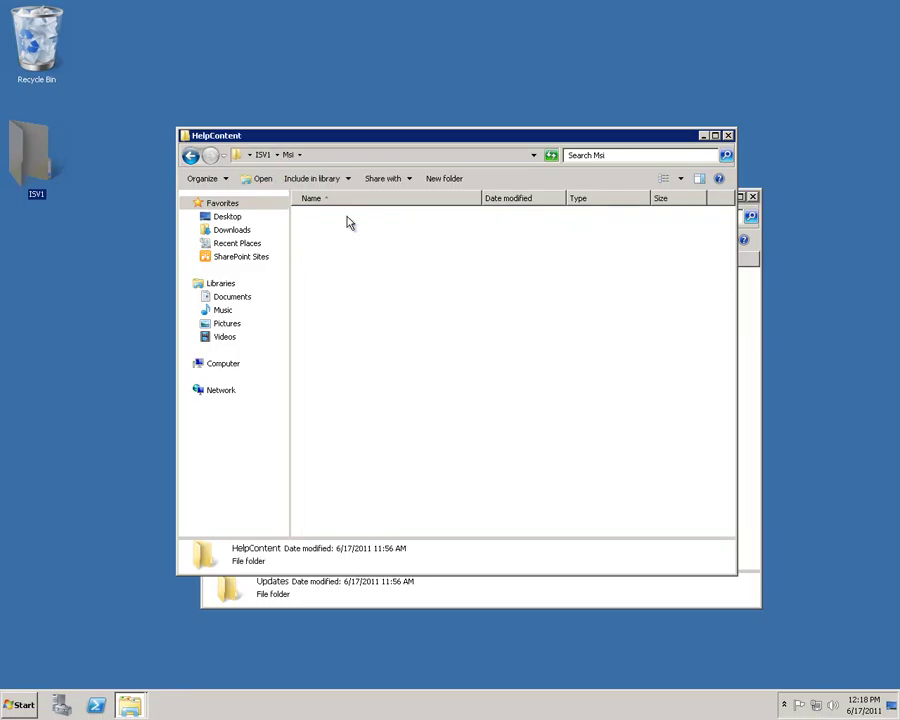
pyautogui.click(340, 222)
pyautogui.doubleClick(340, 222)
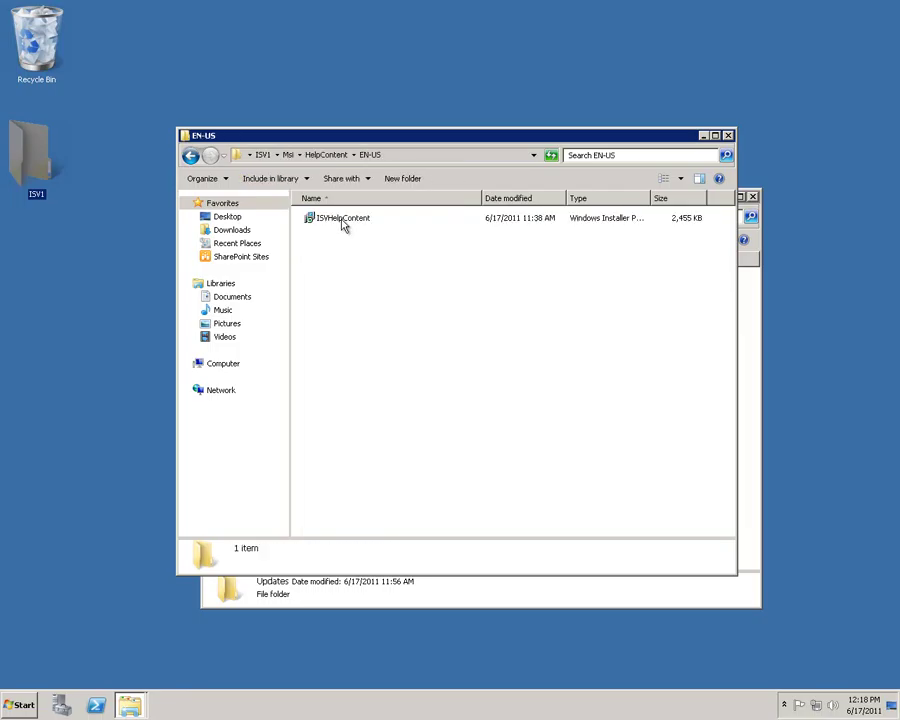
pyautogui.click(344, 224)
pyautogui.click(419, 281)
pyautogui.click(341, 223)
pyautogui.click(355, 255)
pyautogui.click(729, 134)
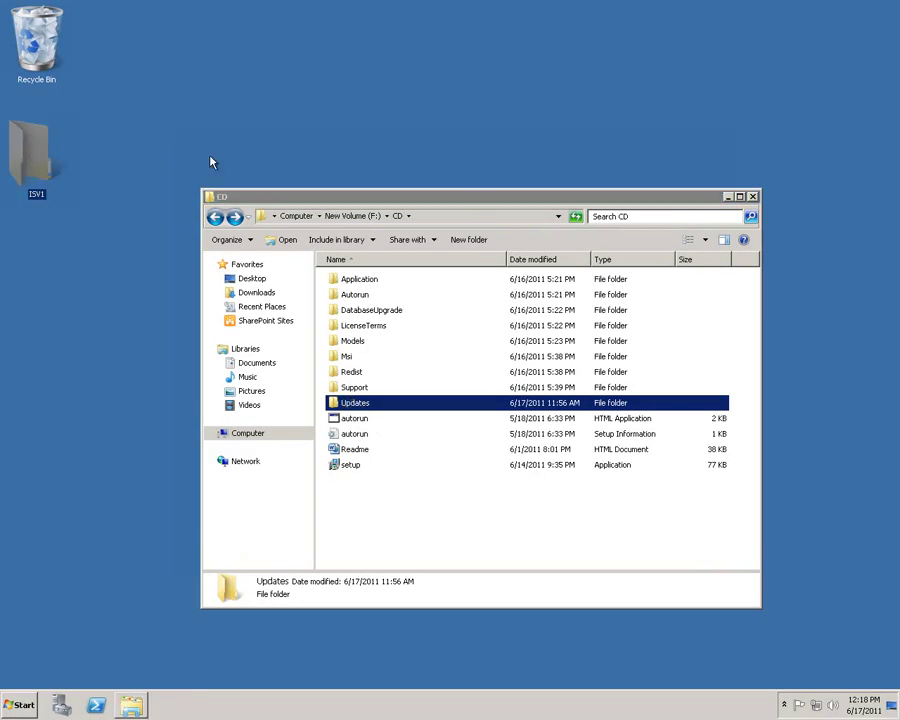
# - Move the desktop ISV1 folder into the CD's Updates folder via cut and paste
pyautogui.doubleClick(356, 404)
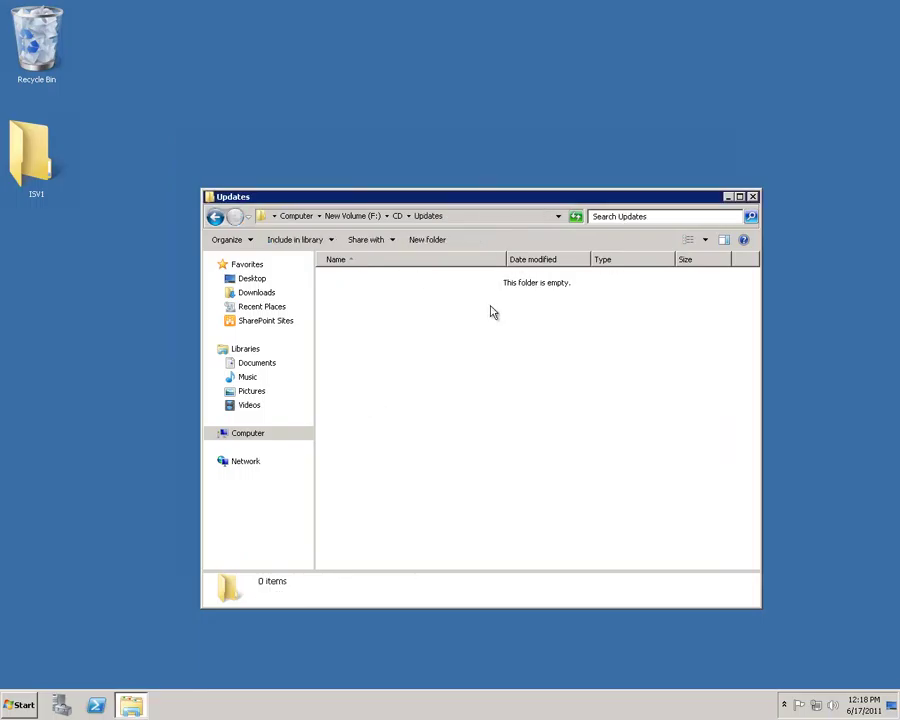
pyautogui.rightClick(28, 152)
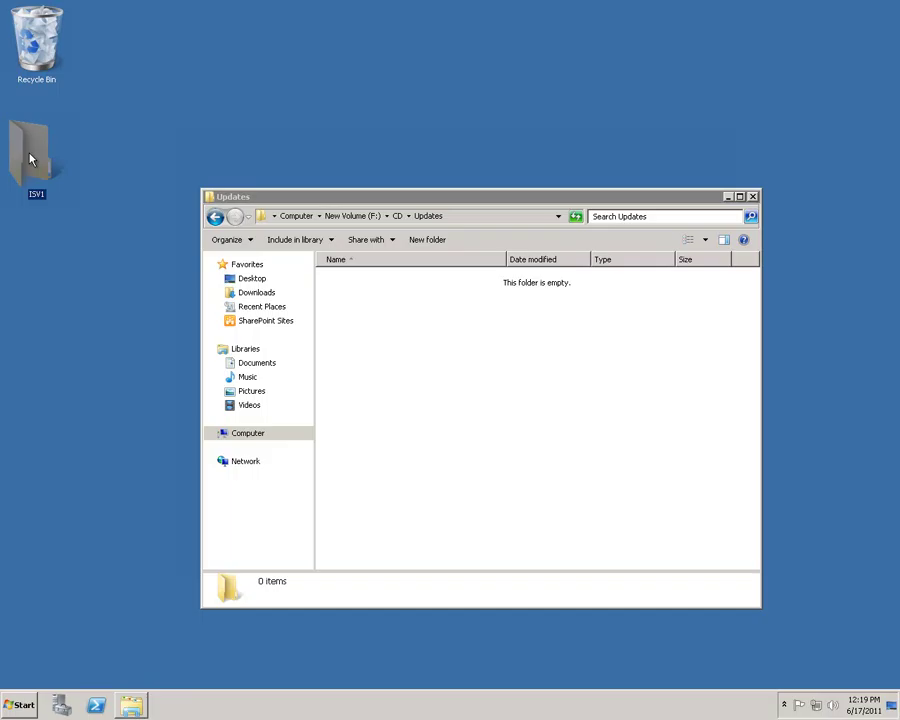
pyautogui.click(58, 268)
pyautogui.rightClick(338, 307)
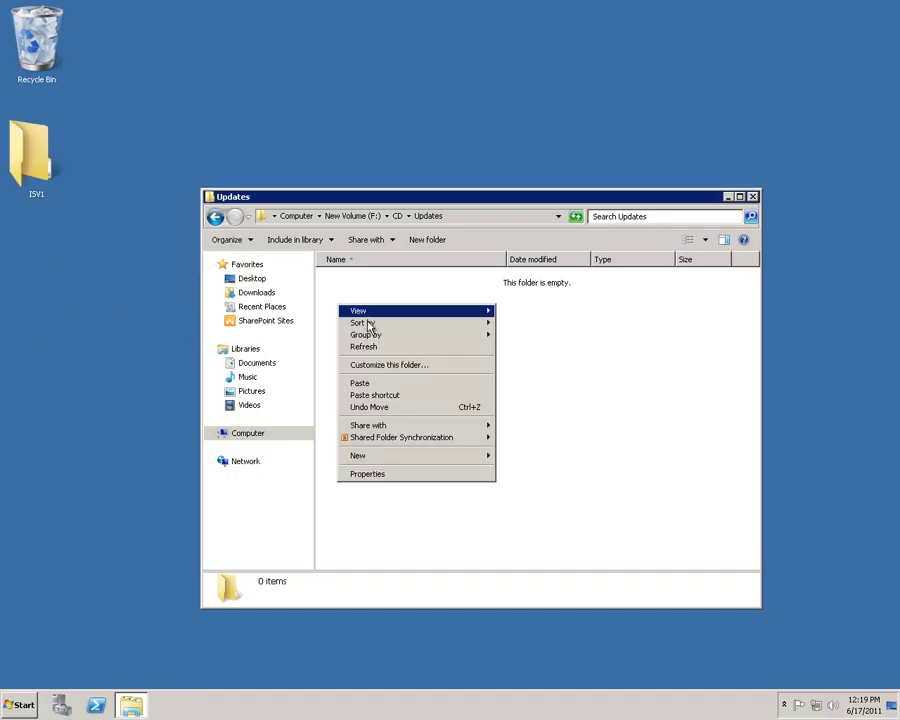
pyautogui.click(359, 383)
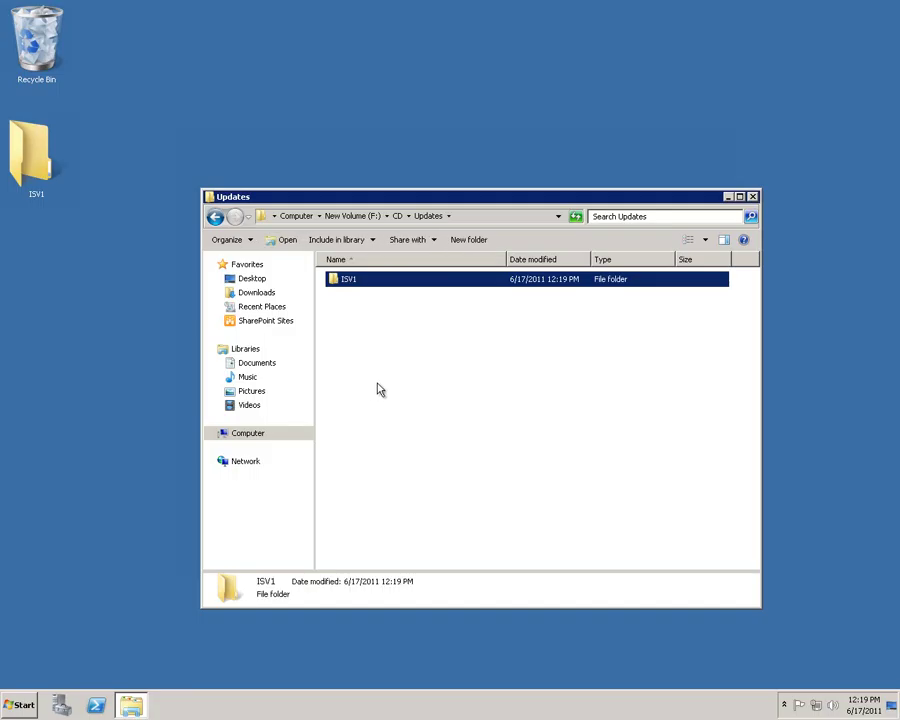
# - Return to the CD folder and launch the Dynamics AX setup program
pyautogui.click(385, 380)
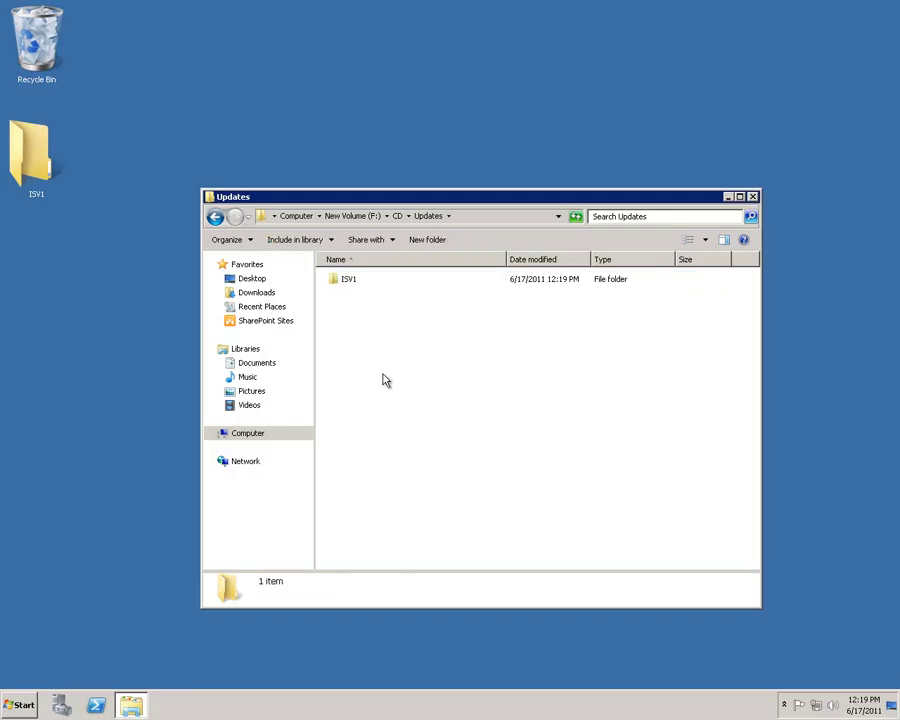
pyautogui.click(399, 219)
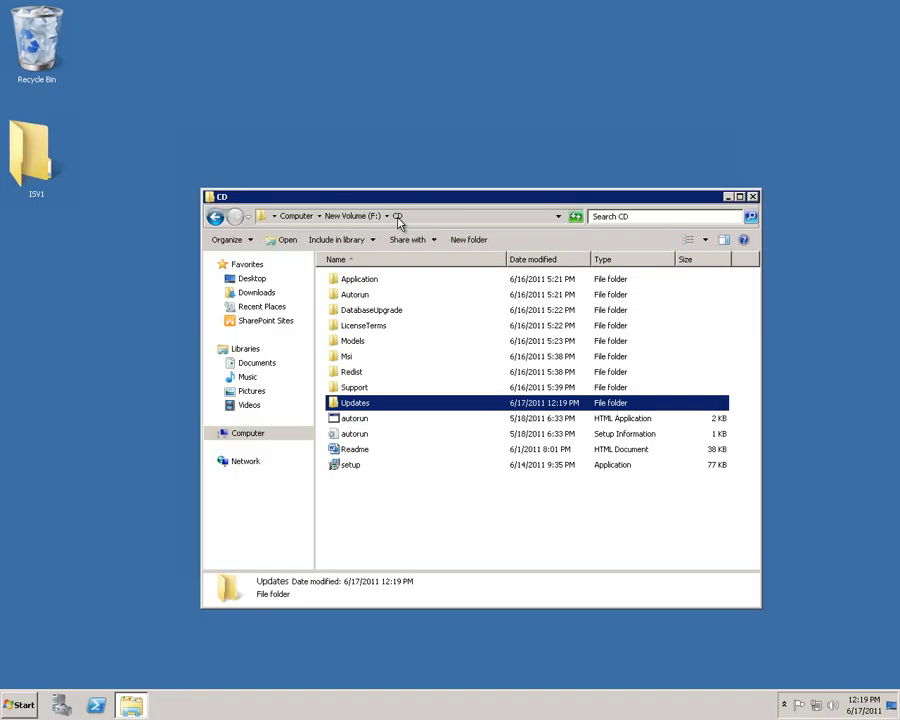
pyautogui.doubleClick(361, 468)
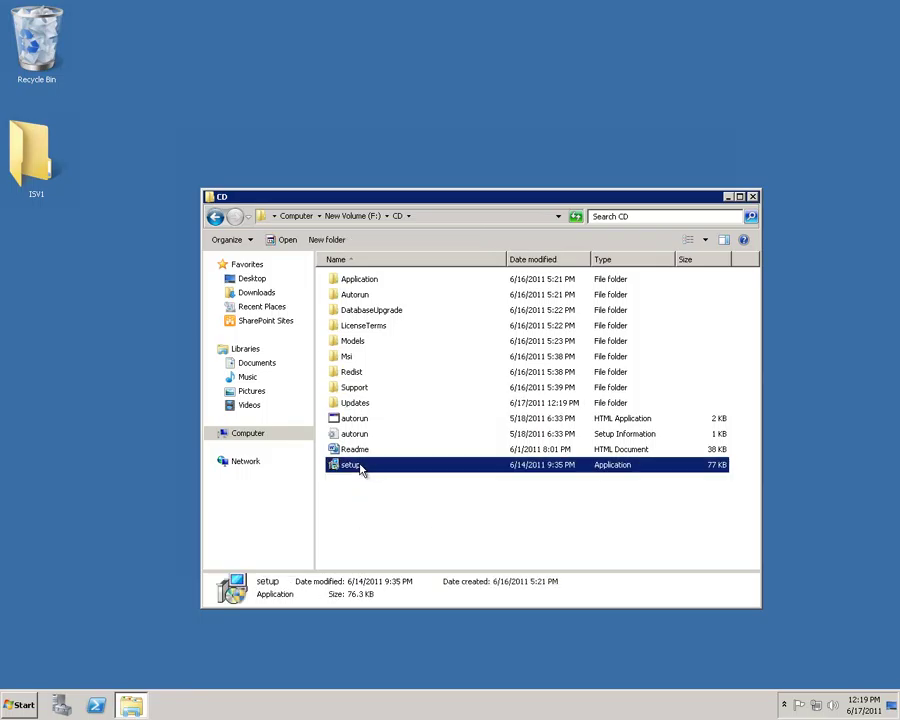
# - Allow setup to run and start installing Microsoft Dynamics AX components
pyautogui.click(540, 437)
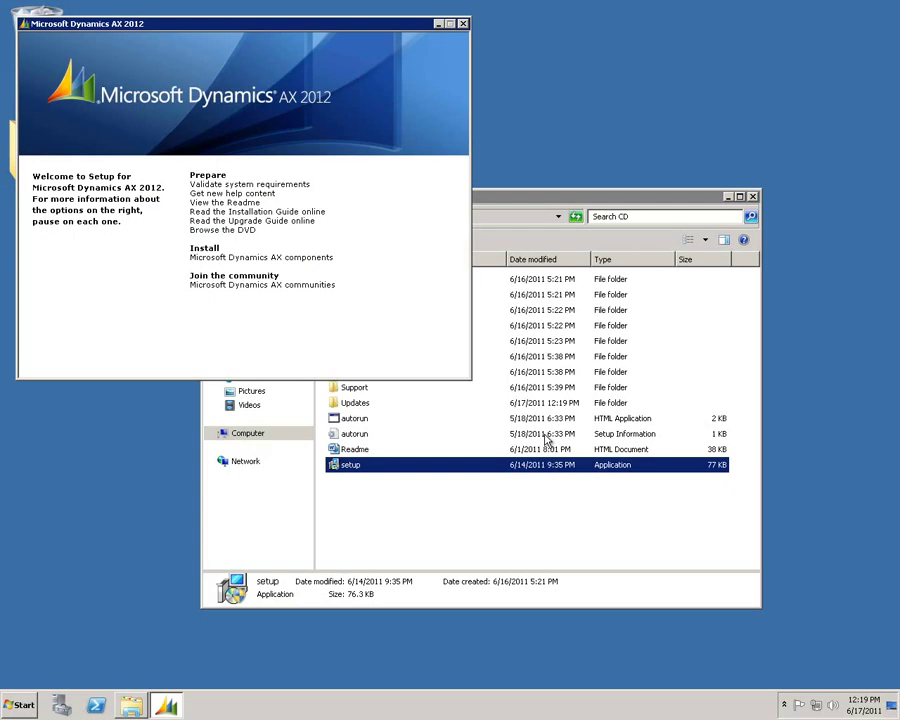
pyautogui.click(289, 262)
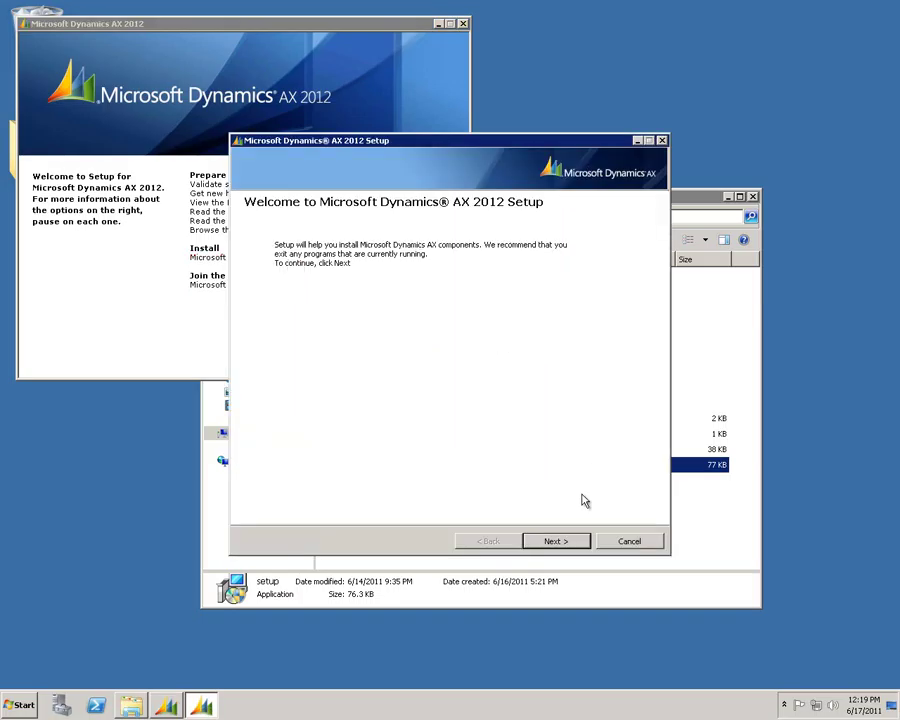
pyautogui.click(562, 541)
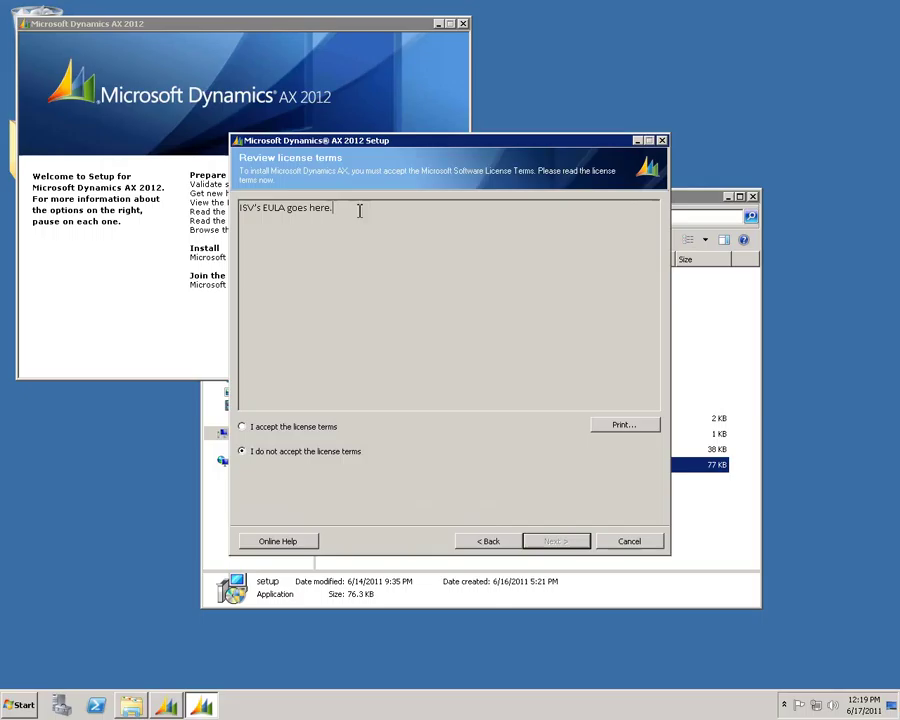
# - Review the ISV license text, accept the license terms and continue
pyautogui.moveTo(360, 210); pyautogui.dragTo(243, 212)
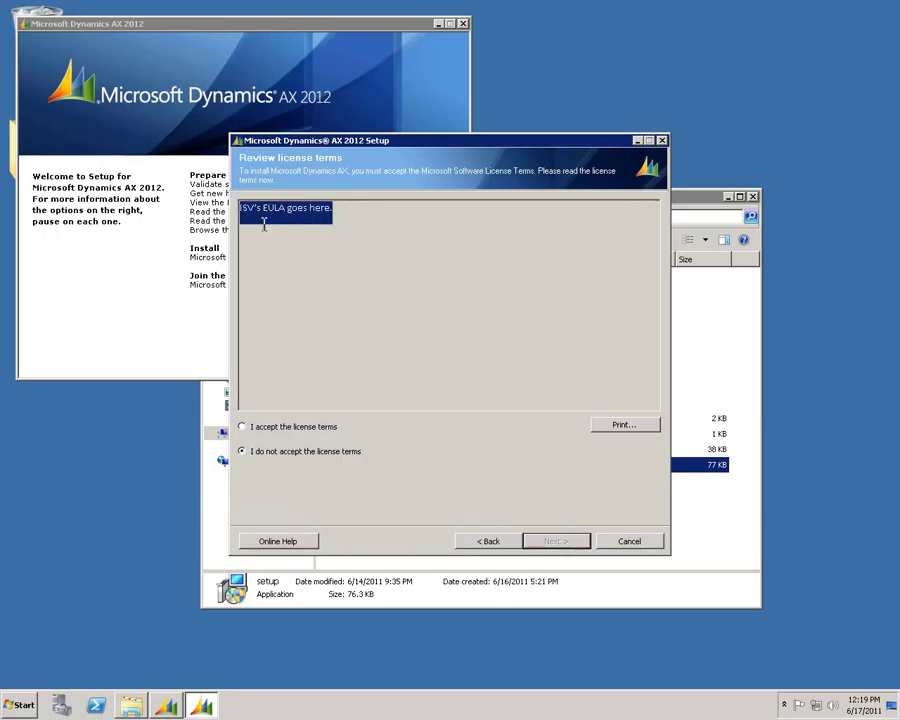
pyautogui.click(355, 209)
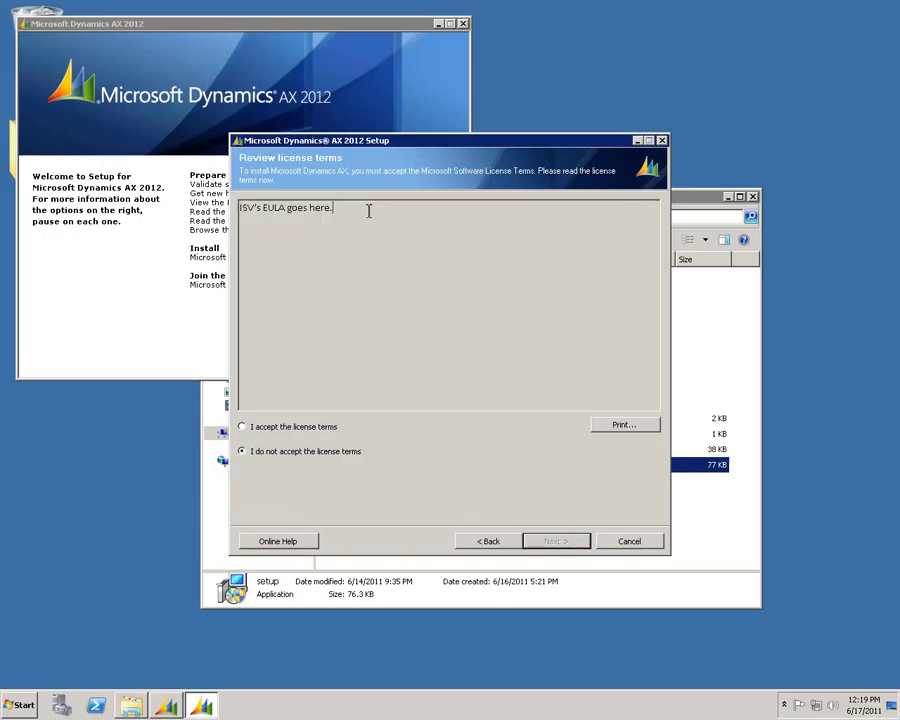
pyautogui.moveTo(420, 209); pyautogui.dragTo(250, 213)
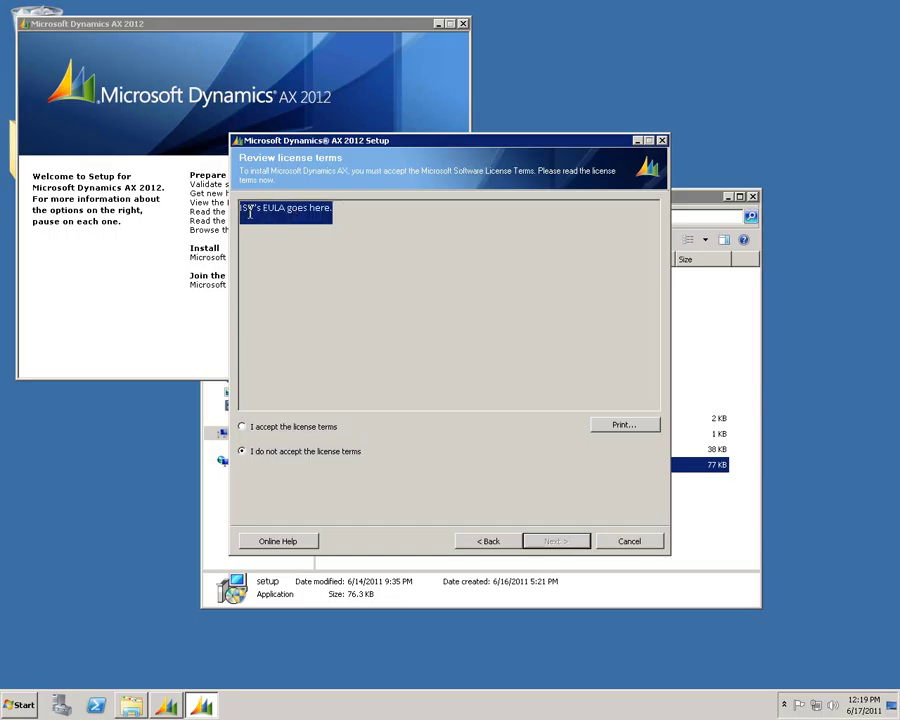
pyautogui.click(422, 223)
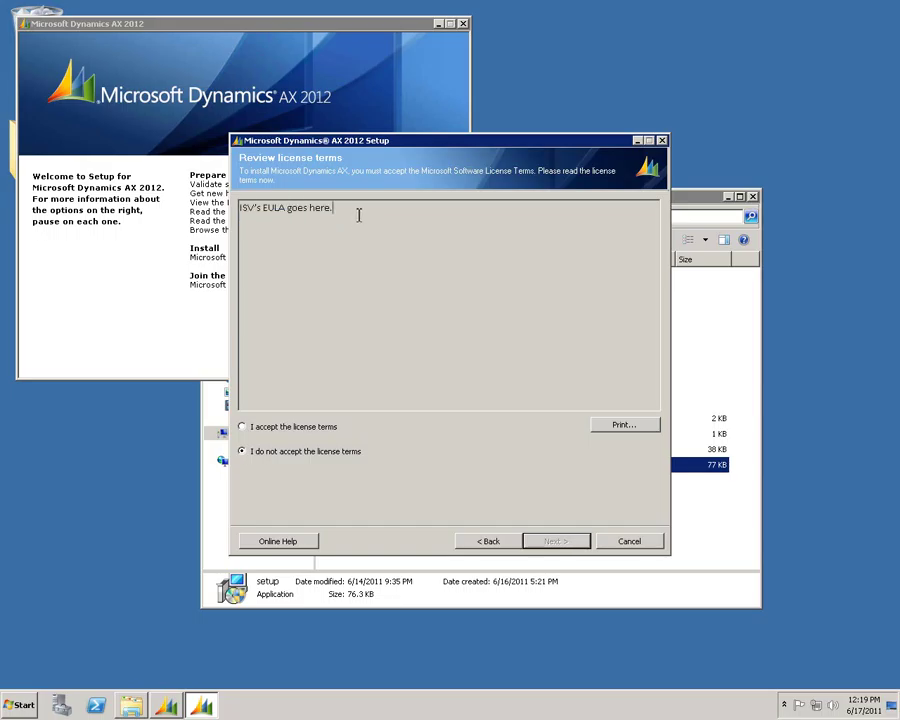
pyautogui.moveTo(360, 211); pyautogui.dragTo(242, 208)
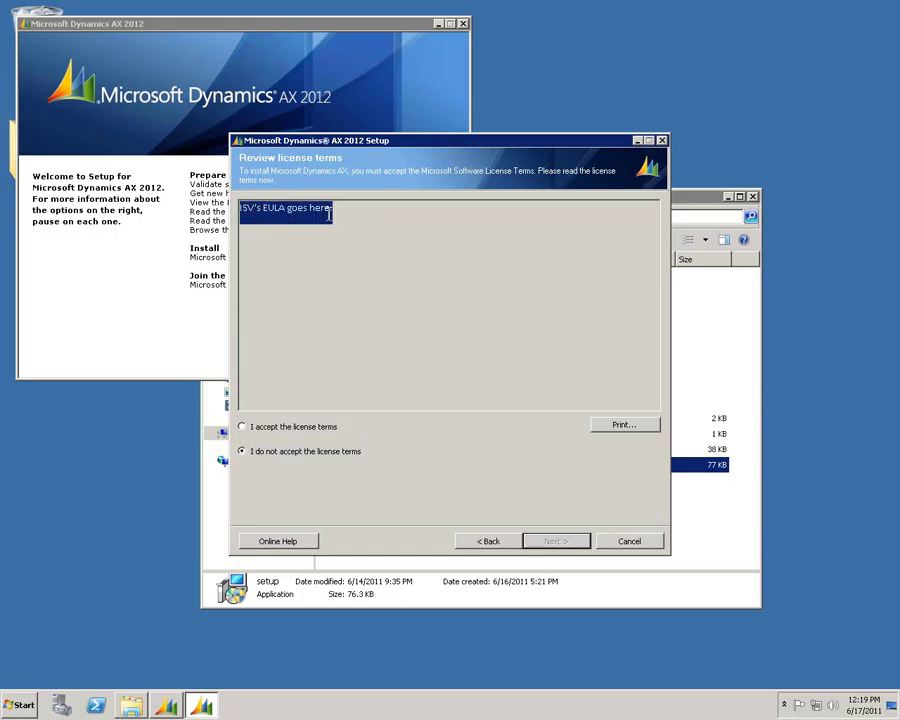
pyautogui.click(371, 221)
pyautogui.click(242, 427)
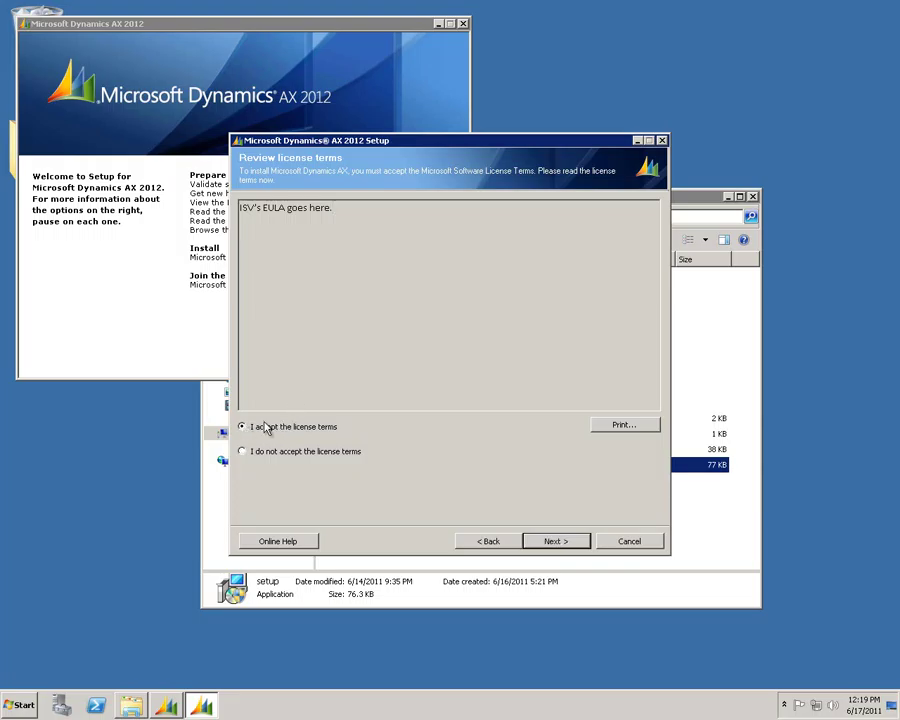
pyautogui.click(566, 543)
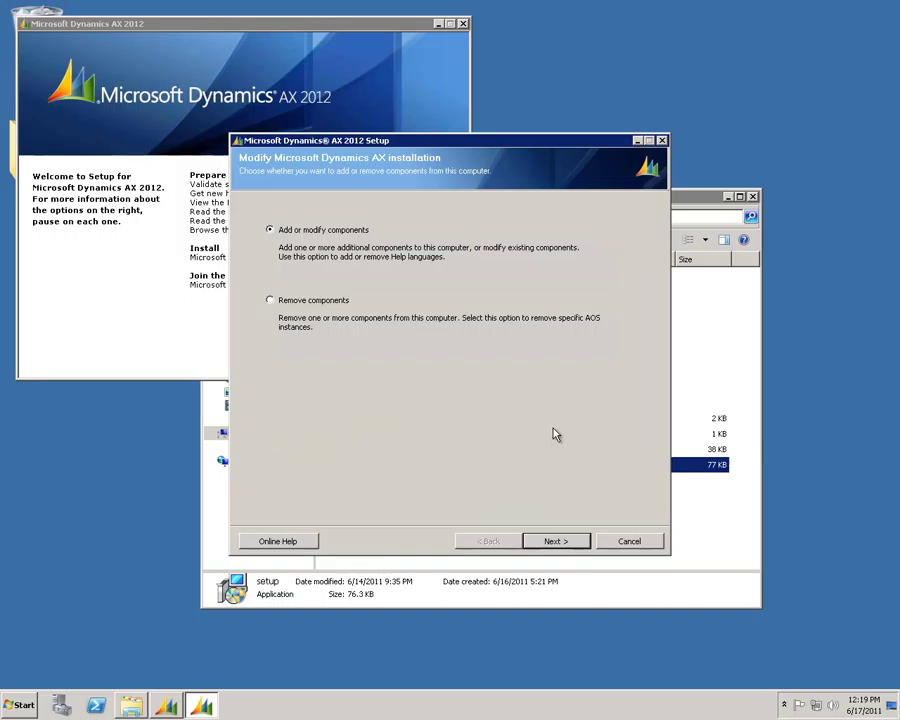
# - Add the Databases and Help Server components and pass prerequisite validation
pyautogui.click(567, 543)
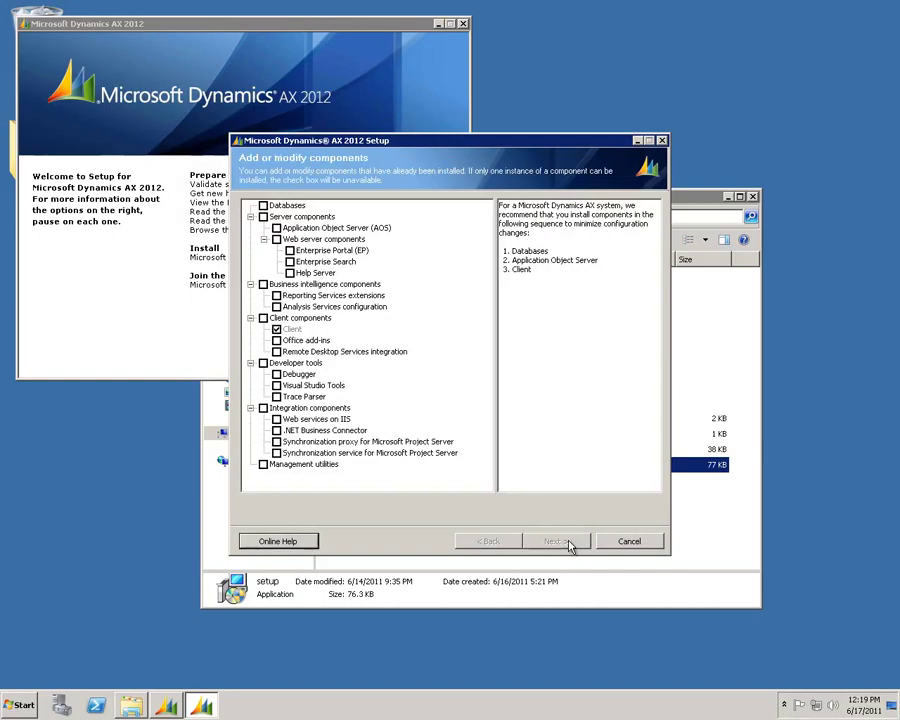
pyautogui.click(264, 206)
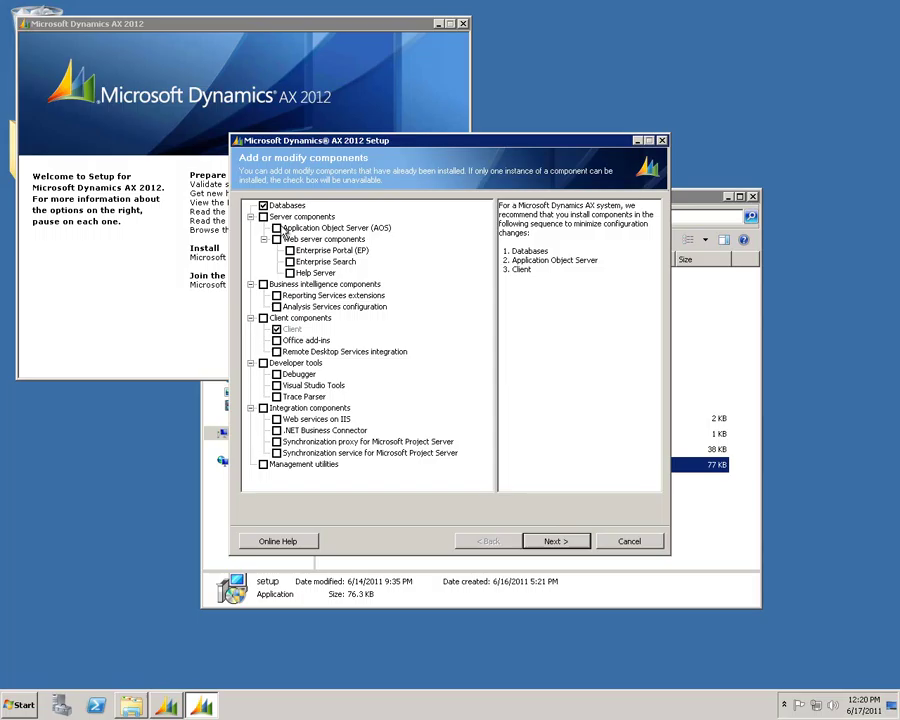
pyautogui.click(291, 273)
pyautogui.click(566, 544)
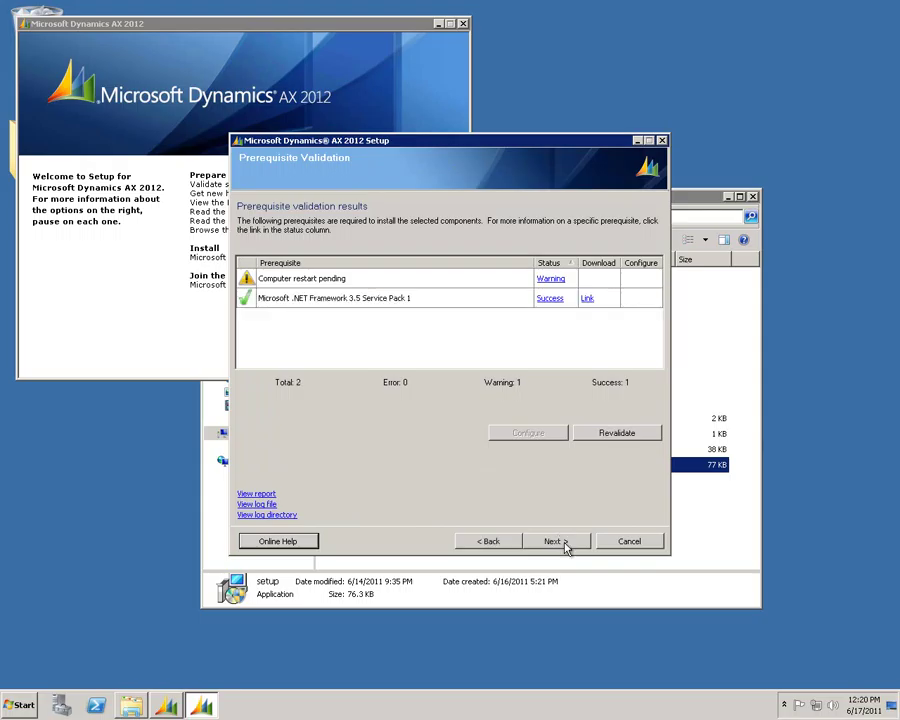
pyautogui.click(566, 544)
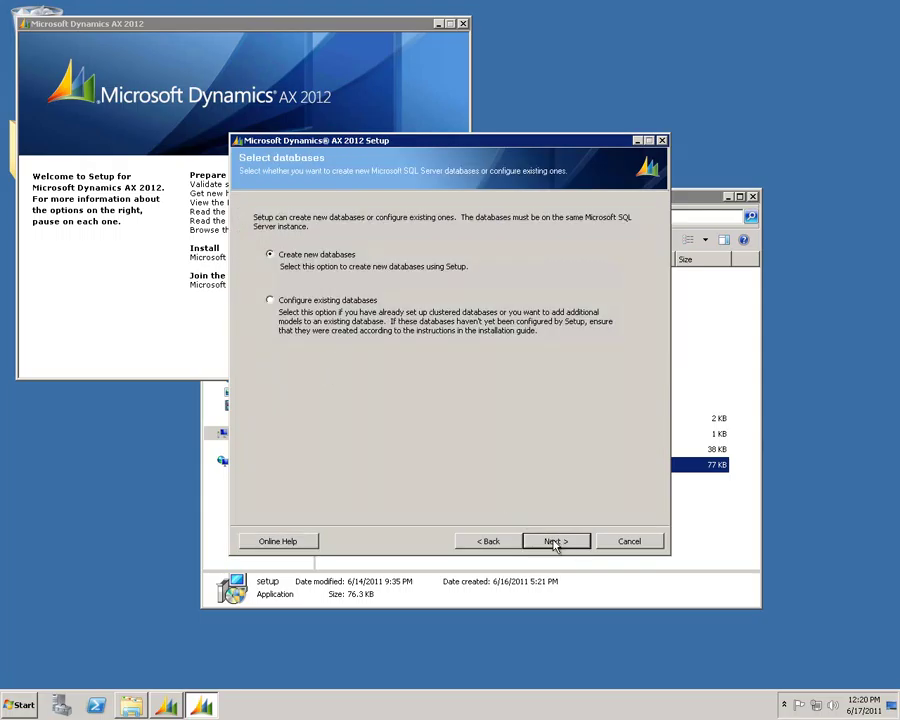
# - Create a new database named CustomCDDemo with an empty baseline database name
pyautogui.click(553, 543)
pyautogui.click(460, 351)
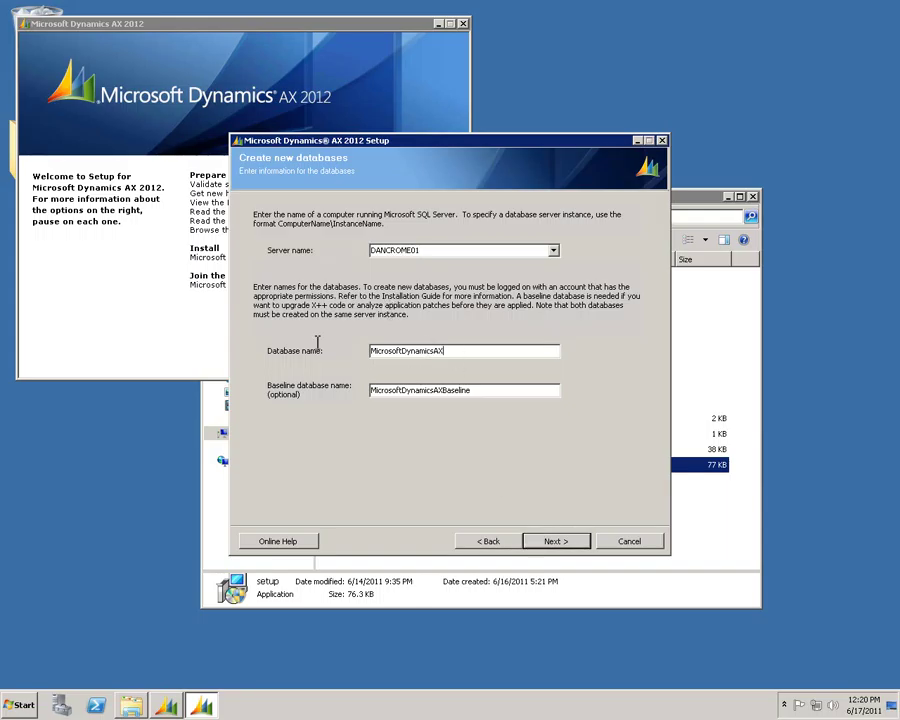
pyautogui.moveTo(456, 352); pyautogui.dragTo(297, 347)
pyautogui.write('CustomCDDemo')
pyautogui.moveTo(482, 390); pyautogui.dragTo(352, 395)
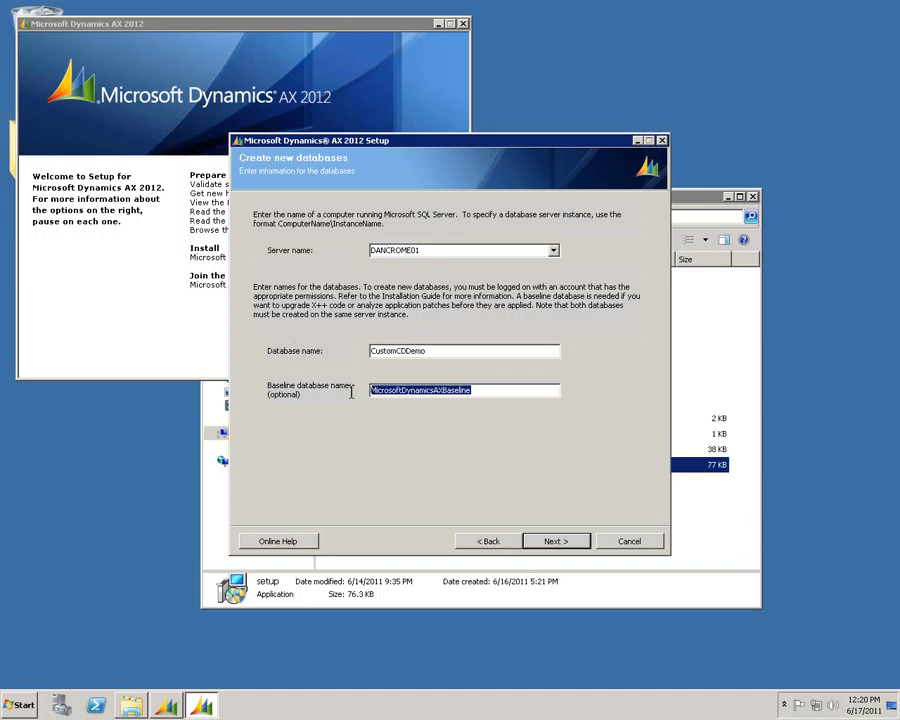
pyautogui.press('Delete')
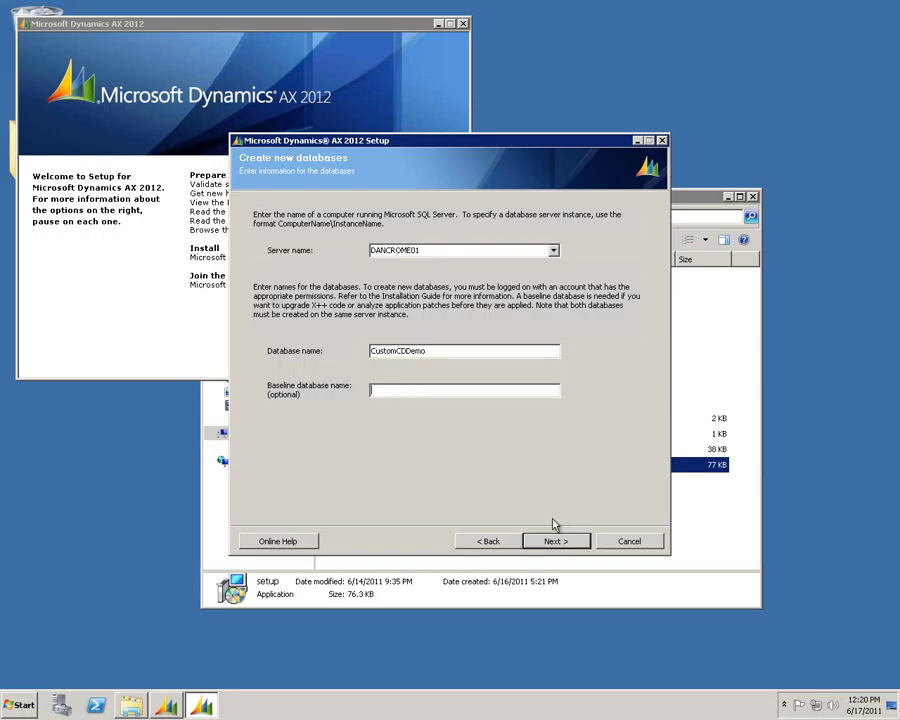
pyautogui.click(567, 541)
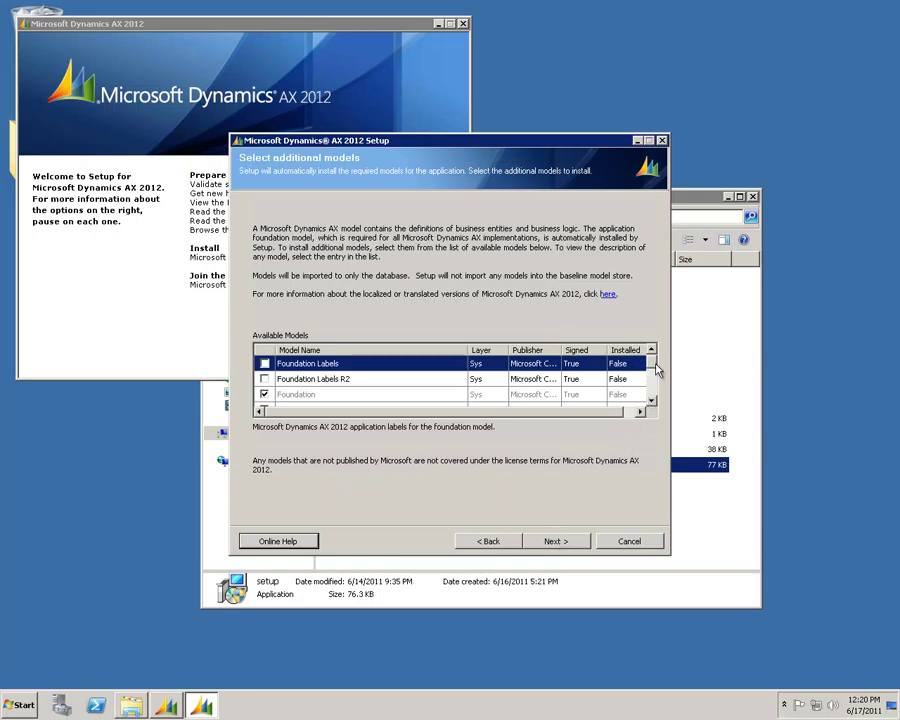
# - Scroll the Available Models list down to the ISV1 model and select it
pyautogui.moveTo(652, 368); pyautogui.dragTo(654, 397)
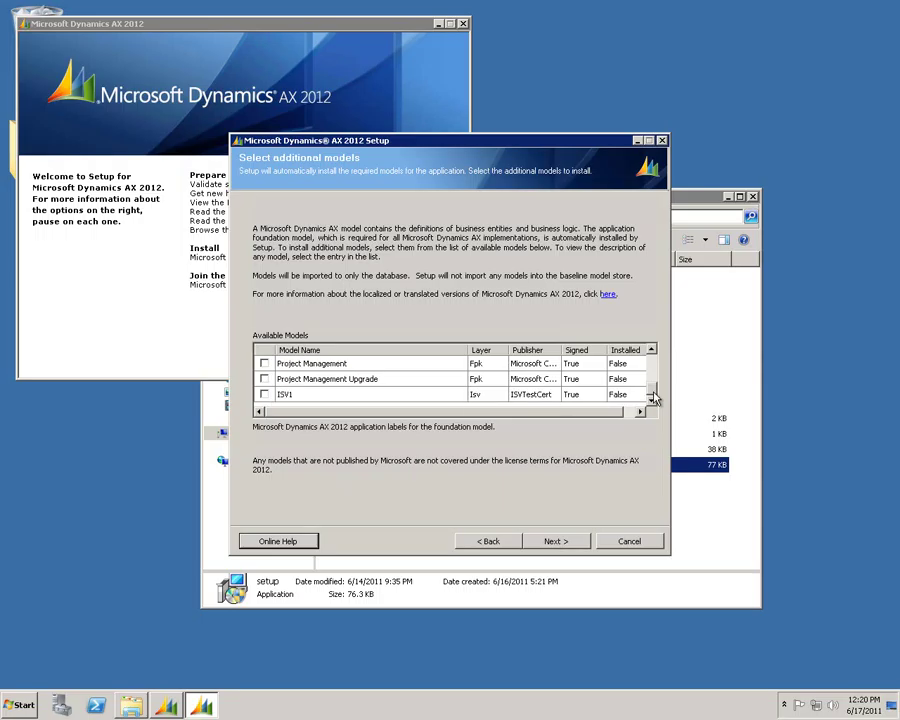
pyautogui.click(289, 397)
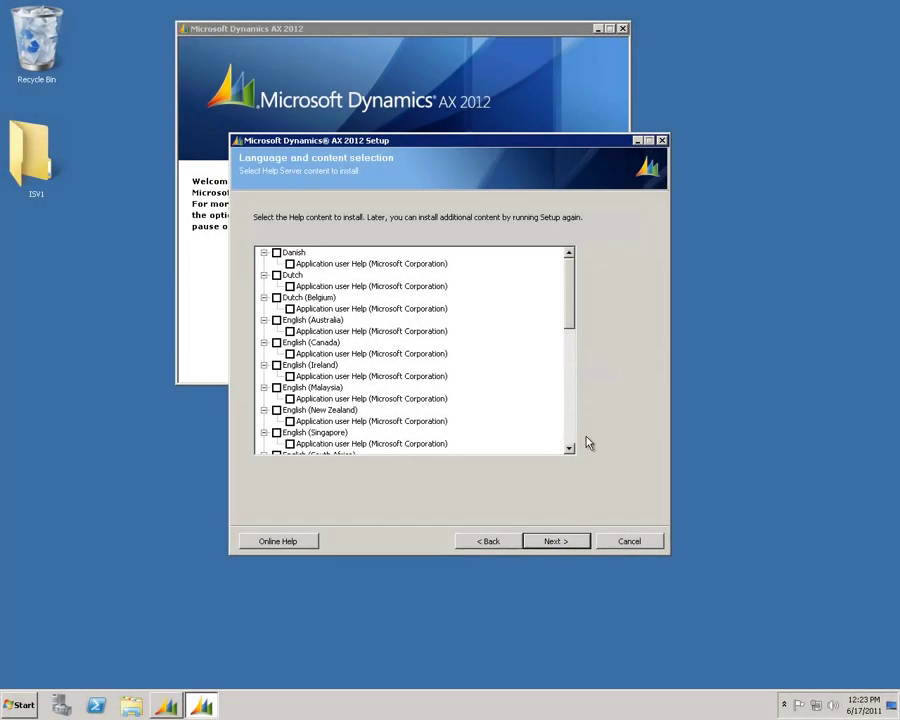
# - Check ISV Help Content (ISVTestCert) under English (United States) and continue to validation
pyautogui.moveTo(572, 290); pyautogui.dragTo(580, 330)
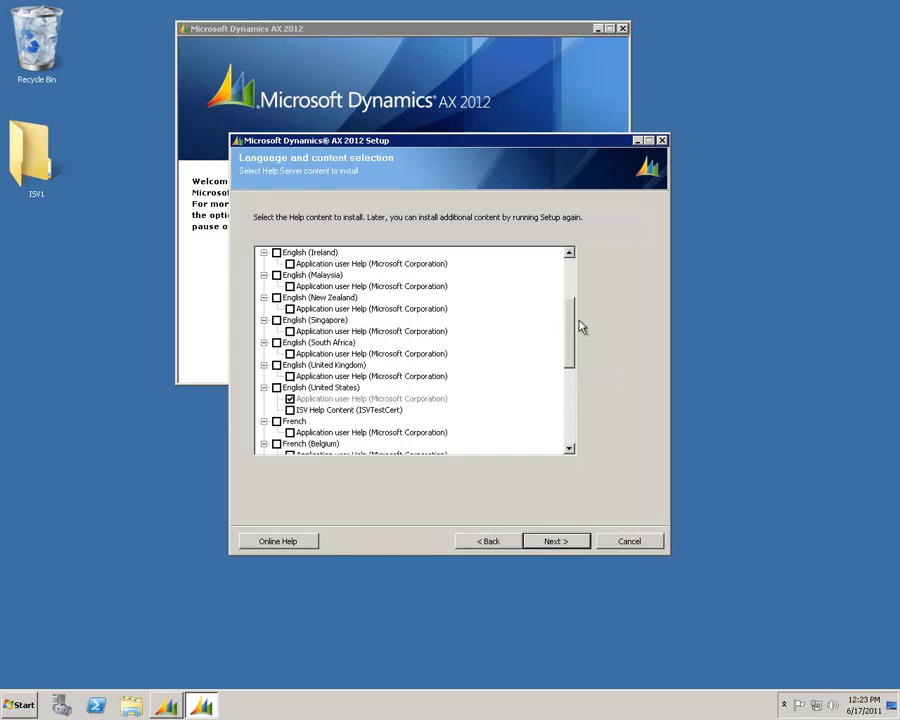
pyautogui.click(345, 388)
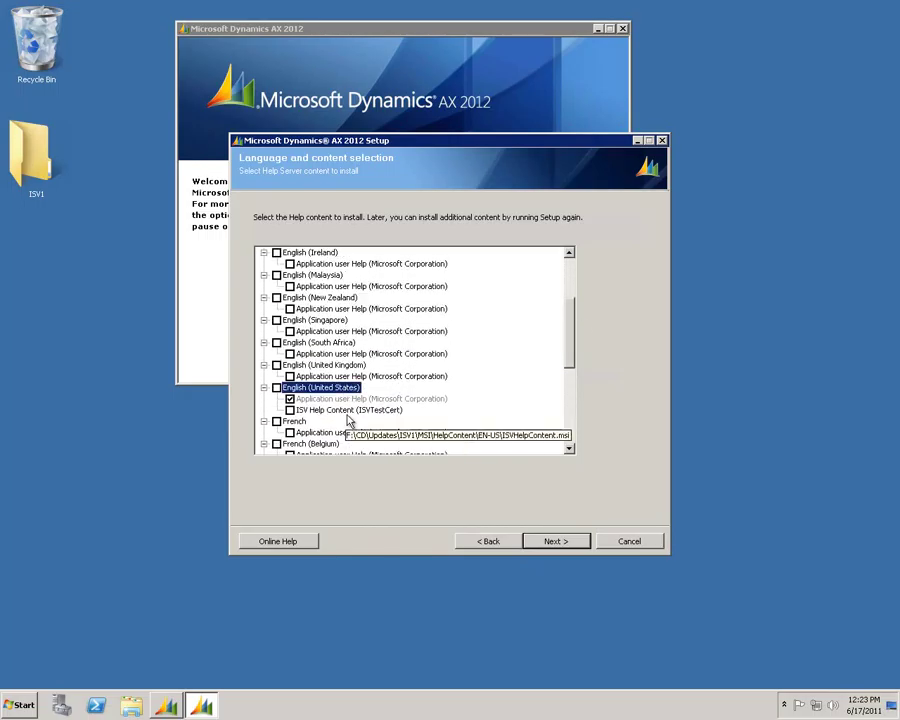
pyautogui.click(346, 410)
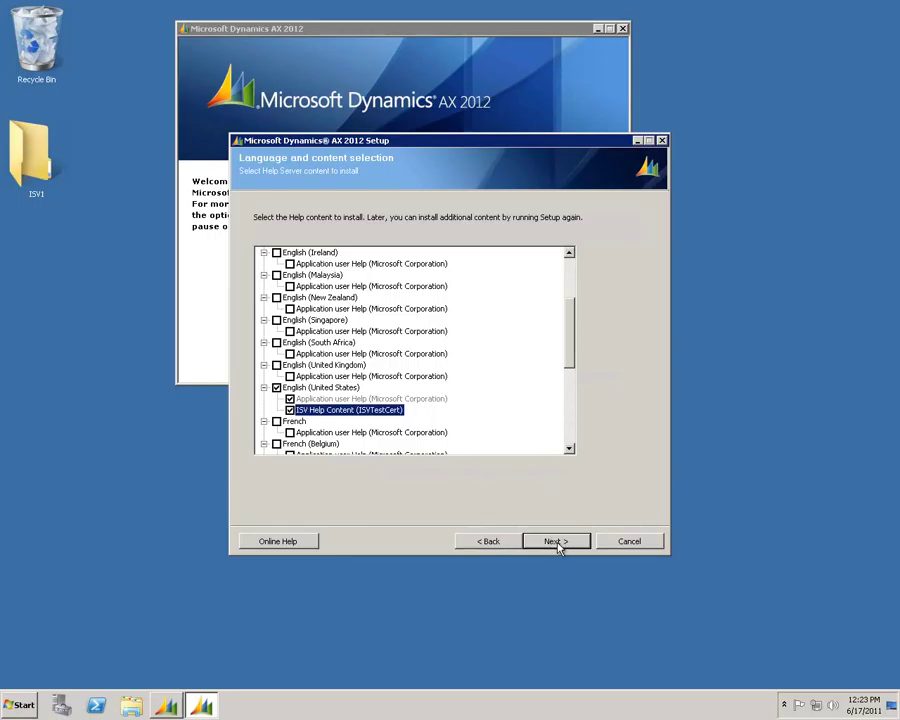
pyautogui.click(558, 543)
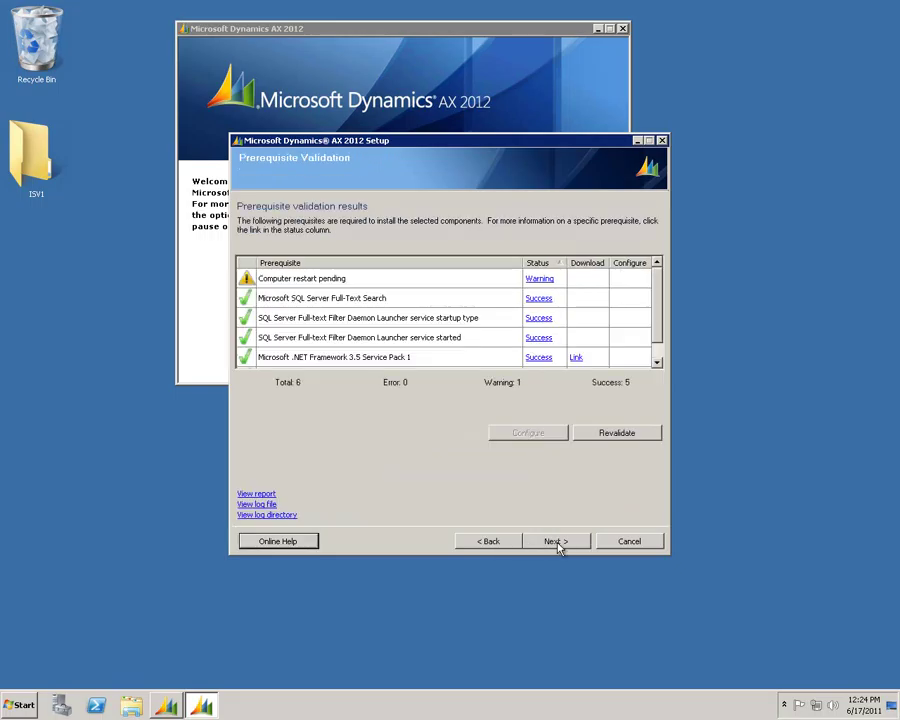
# - Continue past Prerequisite Validation to the Ready to install summary
pyautogui.click(556, 541)
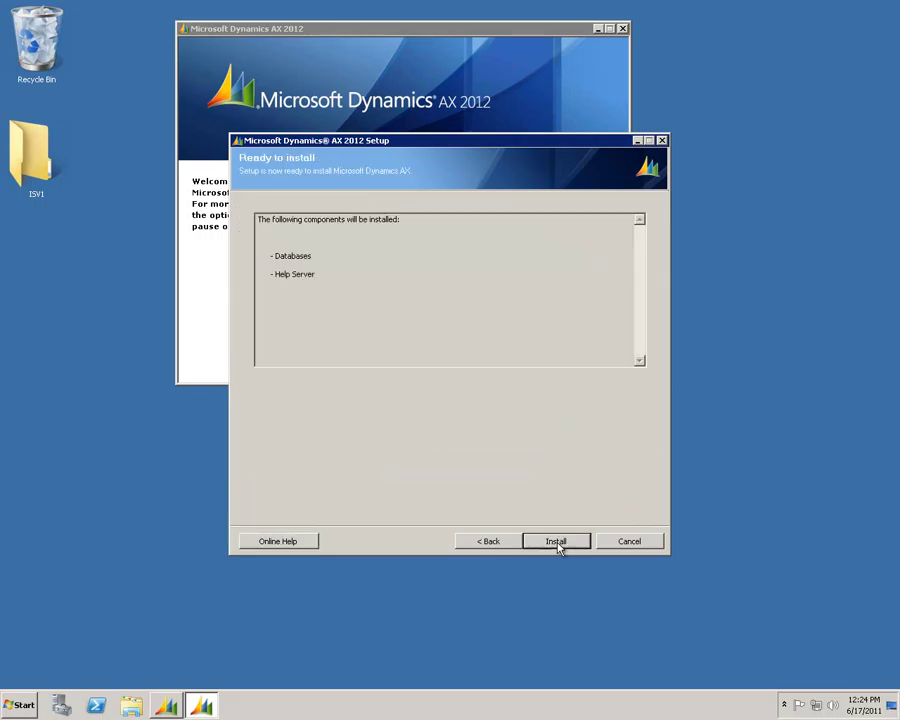